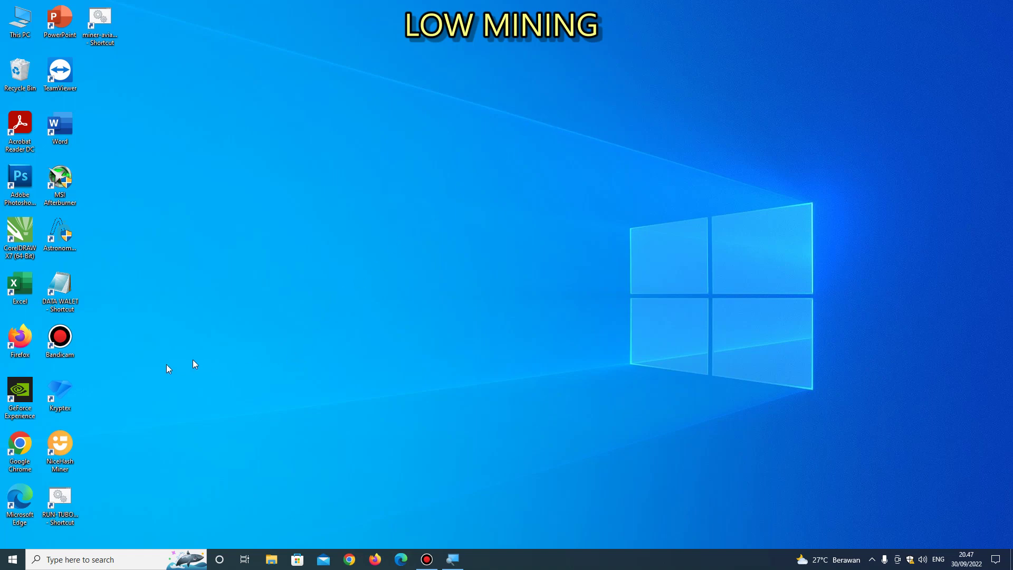
# - Launch Firefox from its desktop icon and go to gibs.cash
pyautogui.rightClick(20, 340)
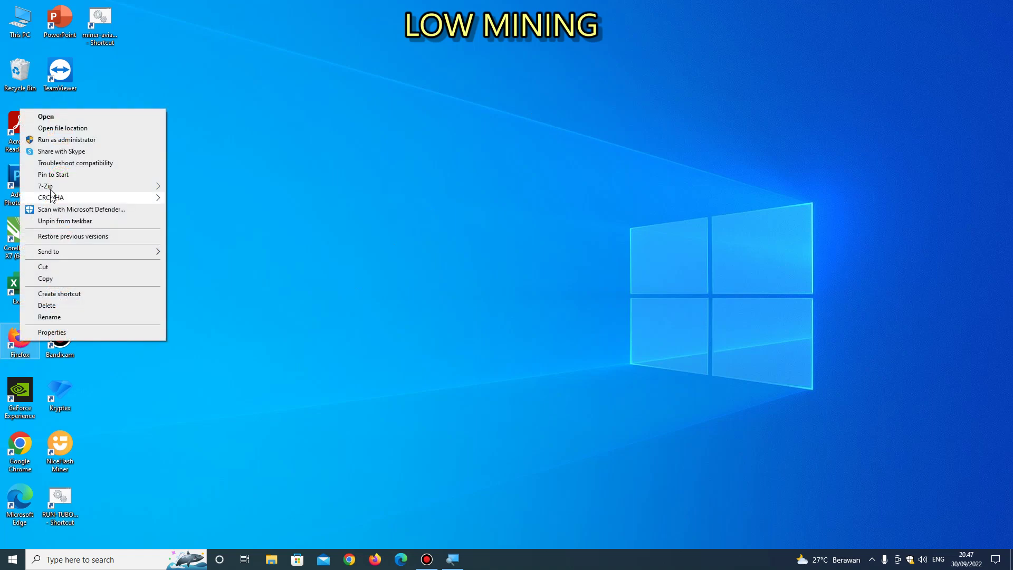
pyautogui.click(84, 116)
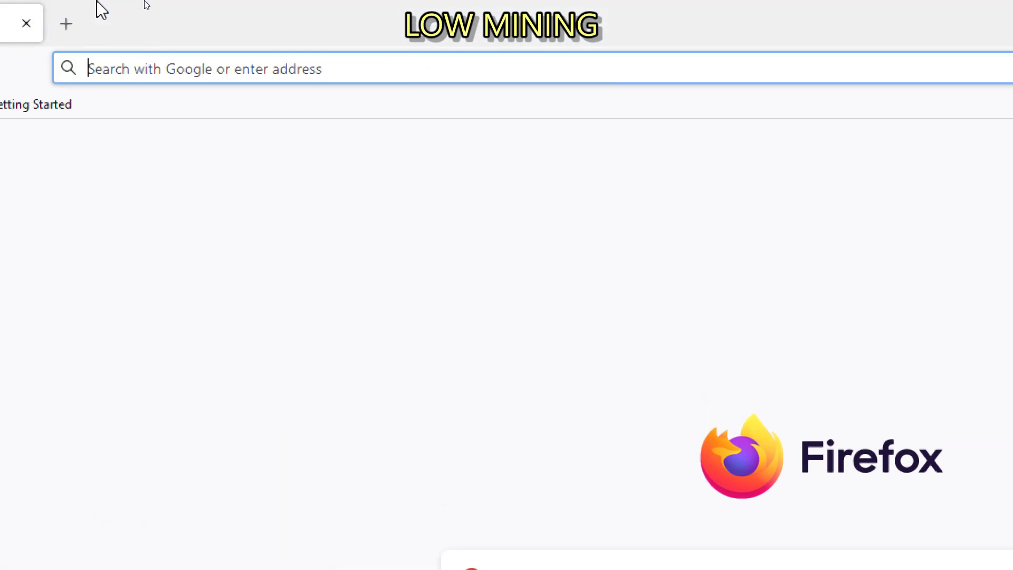
pyautogui.write('gi')
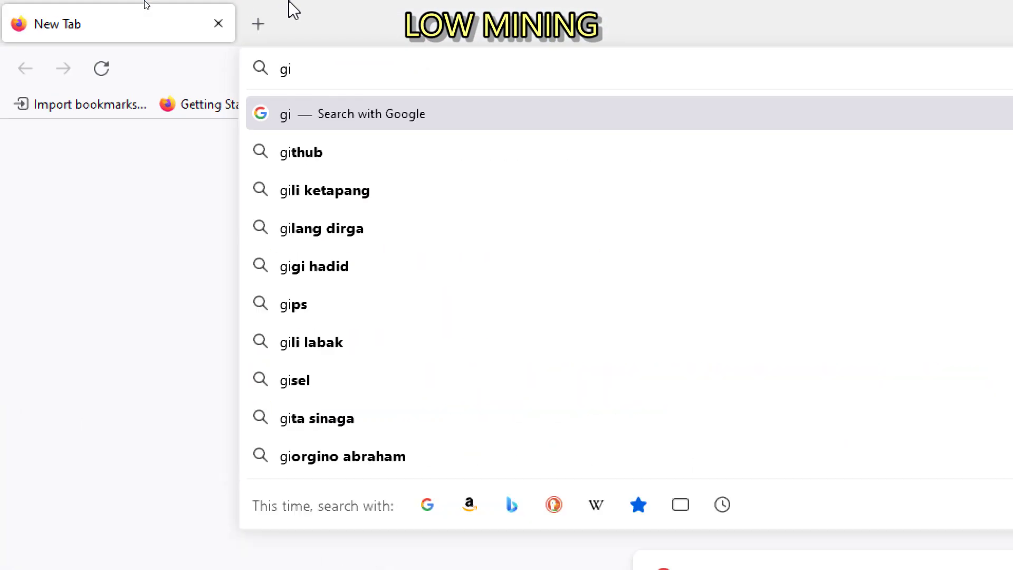
pyautogui.write('bs')
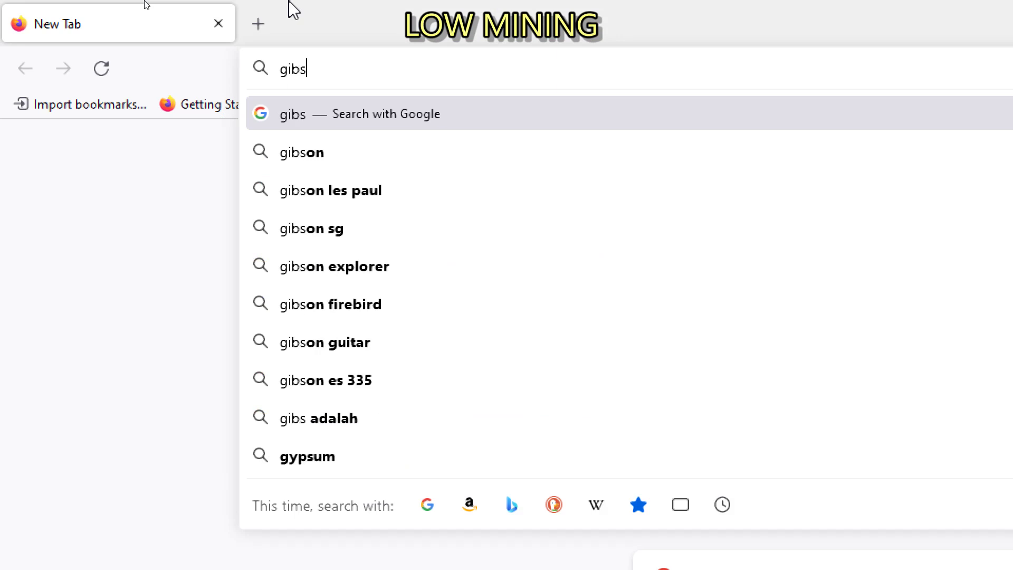
pyautogui.write('.cas')
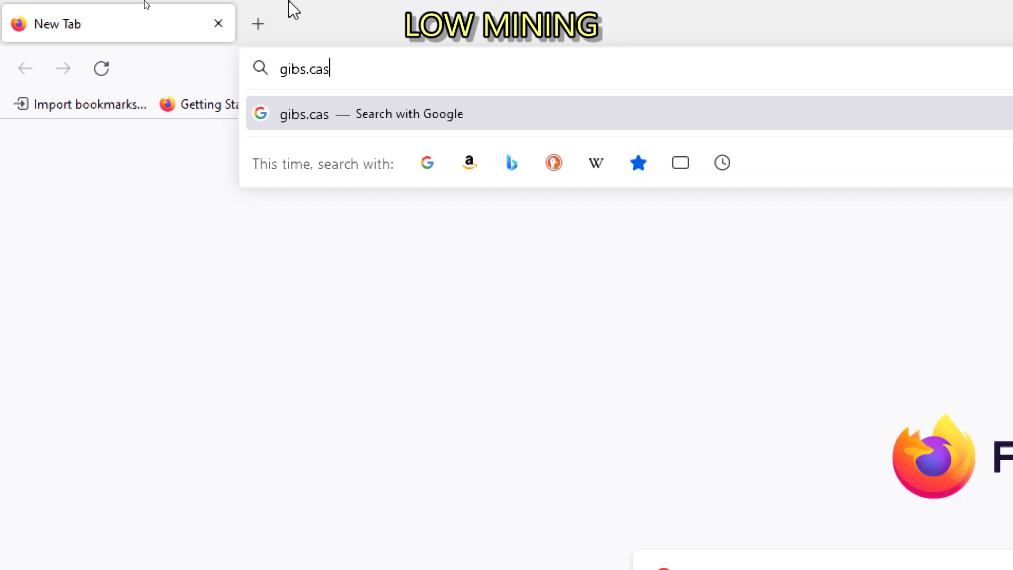
pyautogui.write('h')
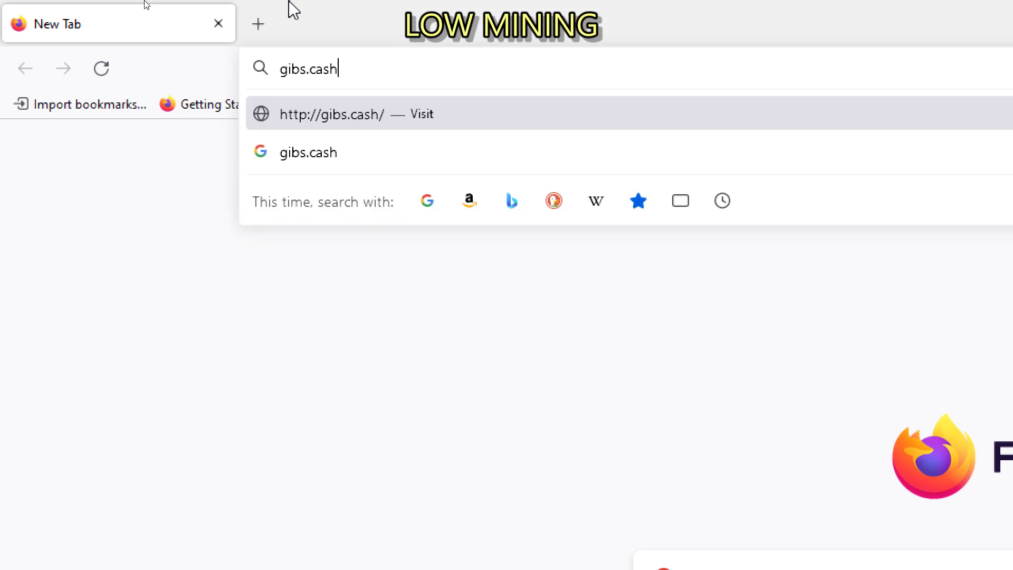
pyautogui.press('Return')
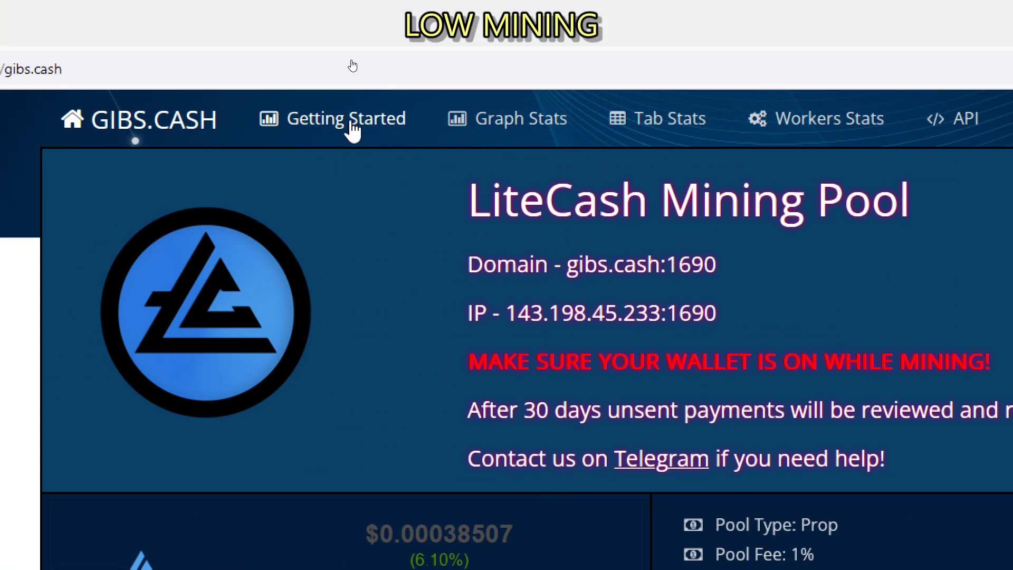
# - Open the pool's Getting Started guide and follow its MiniZ miner link
pyautogui.click(351, 124)
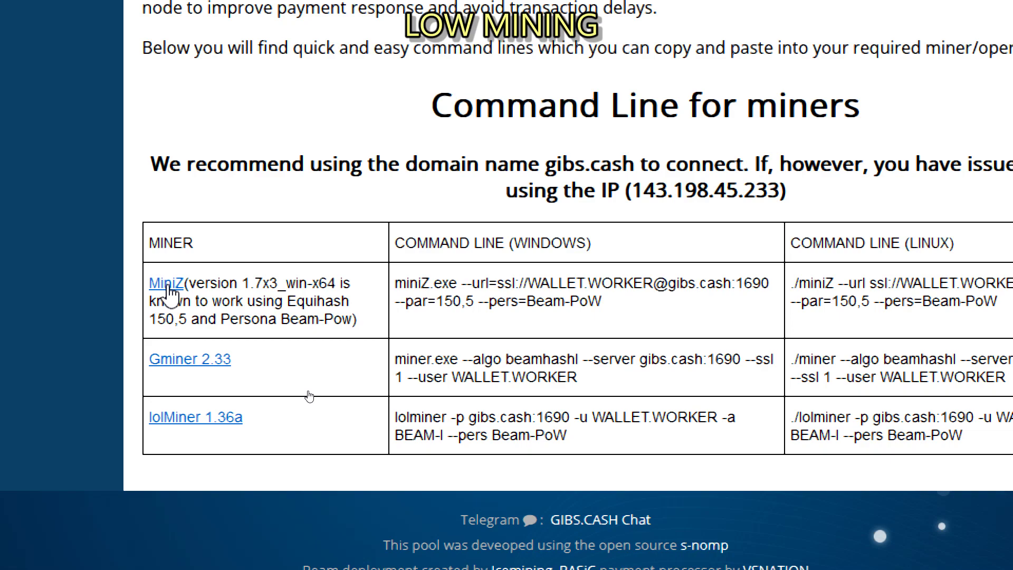
pyautogui.click(167, 285)
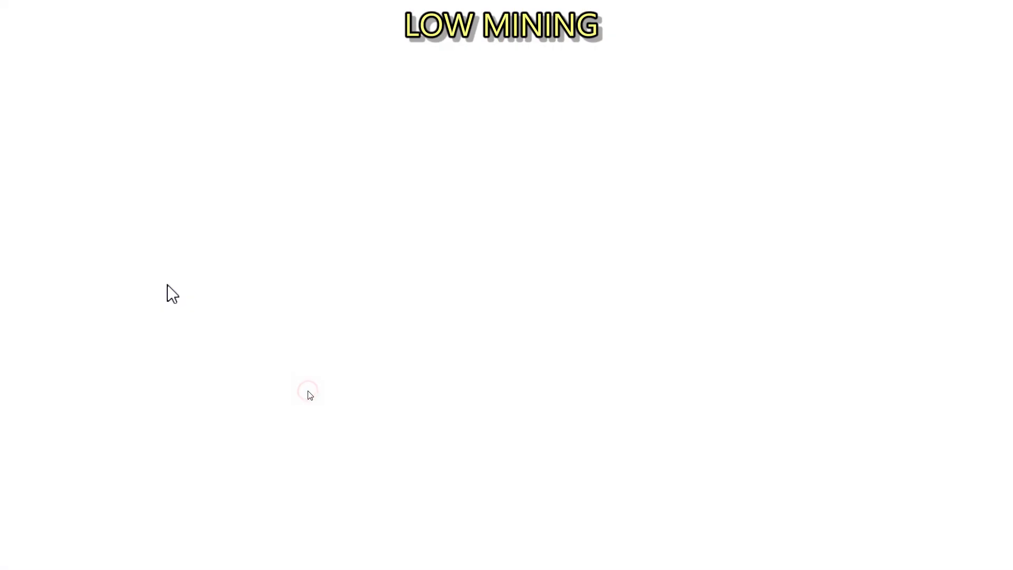
# - Leave full screen and download the miniZ v1.9z2 Windows x64 zip from the latest-version page
pyautogui.press('F11')
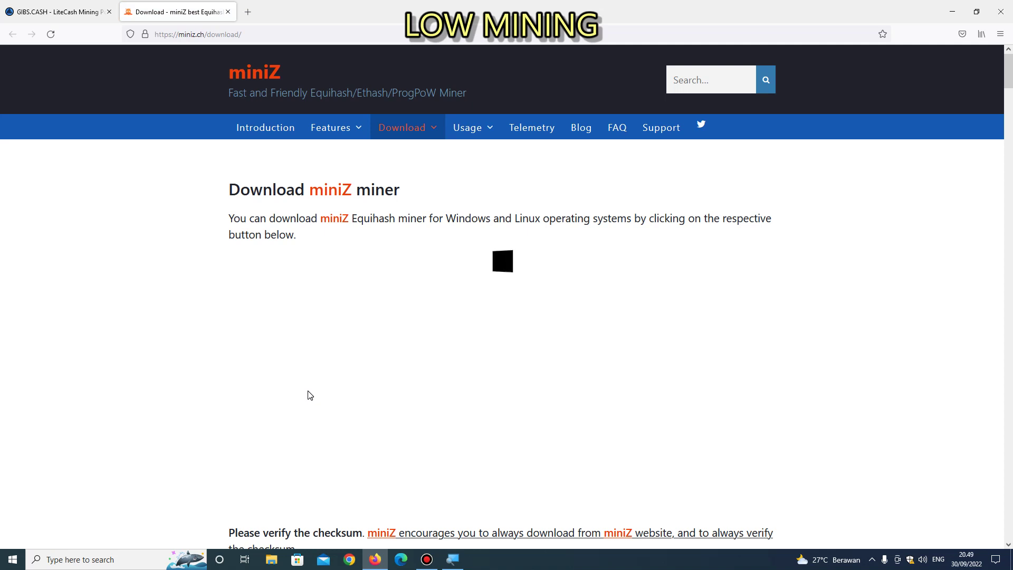
pyautogui.moveTo(417, 135)
pyautogui.click(411, 136)
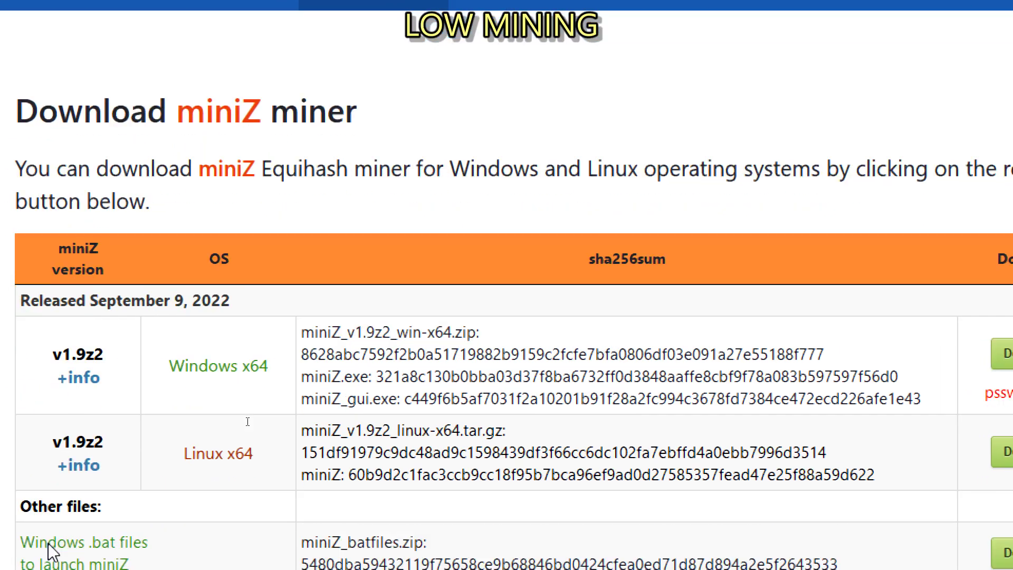
pyautogui.scroll(-2, 141, 561)
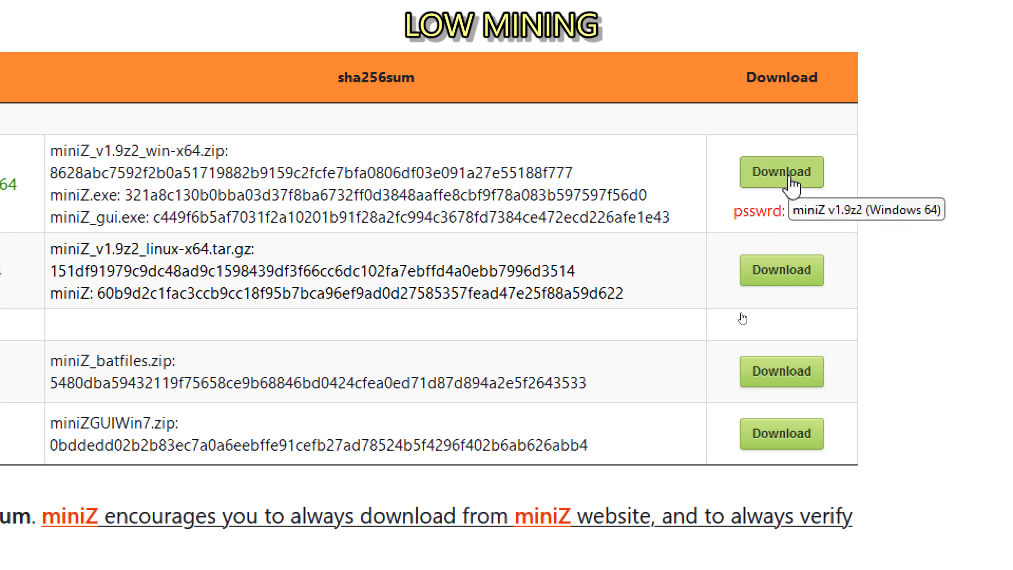
pyautogui.click(791, 179)
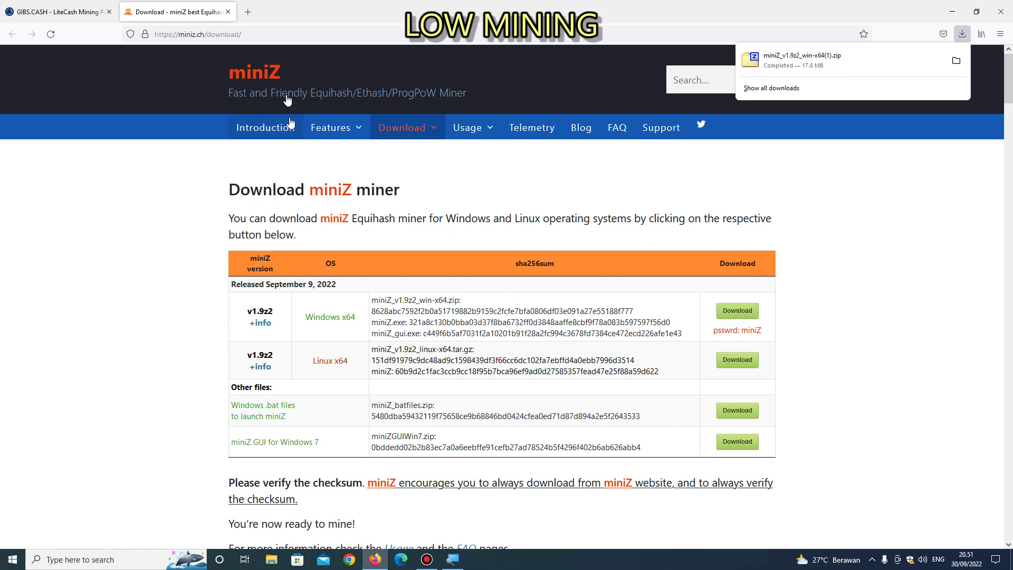
# - Close the miniZ download tab once the 17.6 MB zip has finished
pyautogui.click(227, 12)
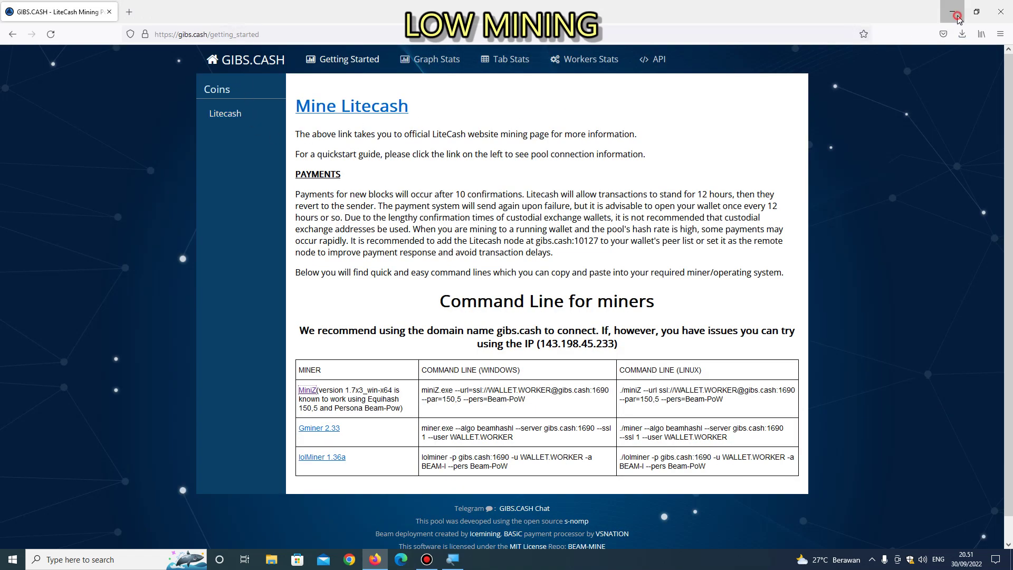
# - Minimize Firefox and open the Downloads folder in File Explorer
pyautogui.click(952, 12)
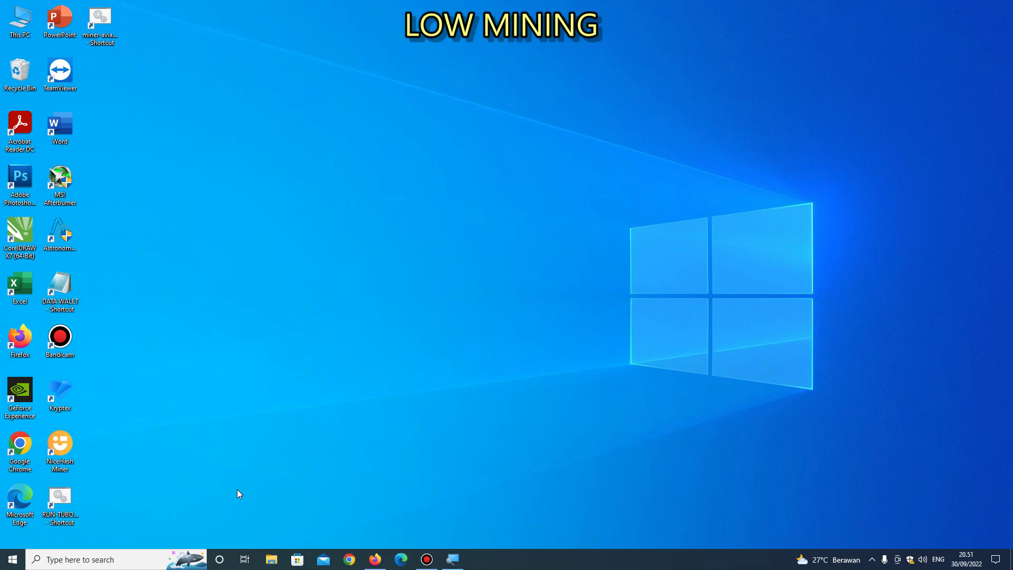
pyautogui.click(271, 559)
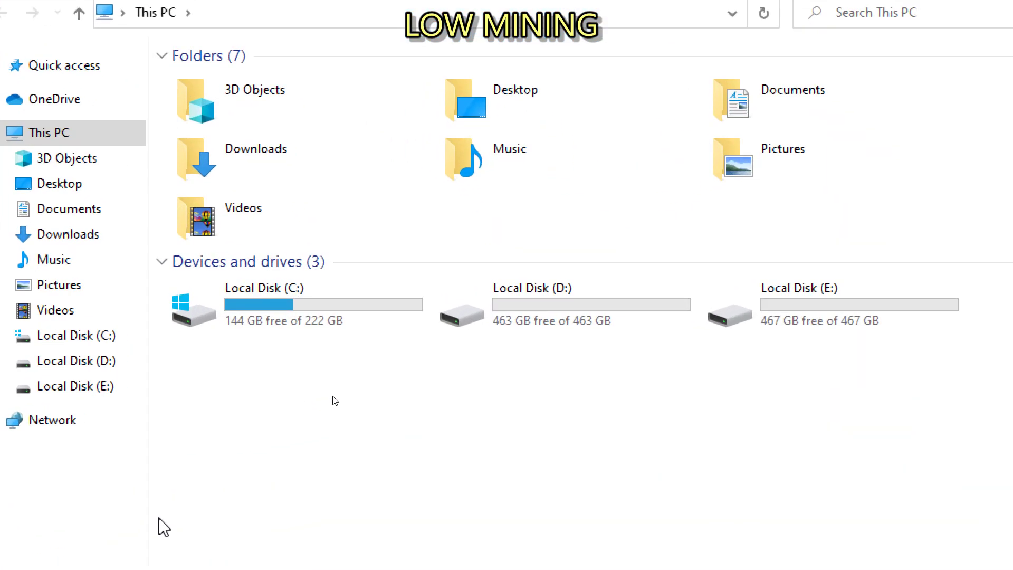
pyautogui.click(100, 240)
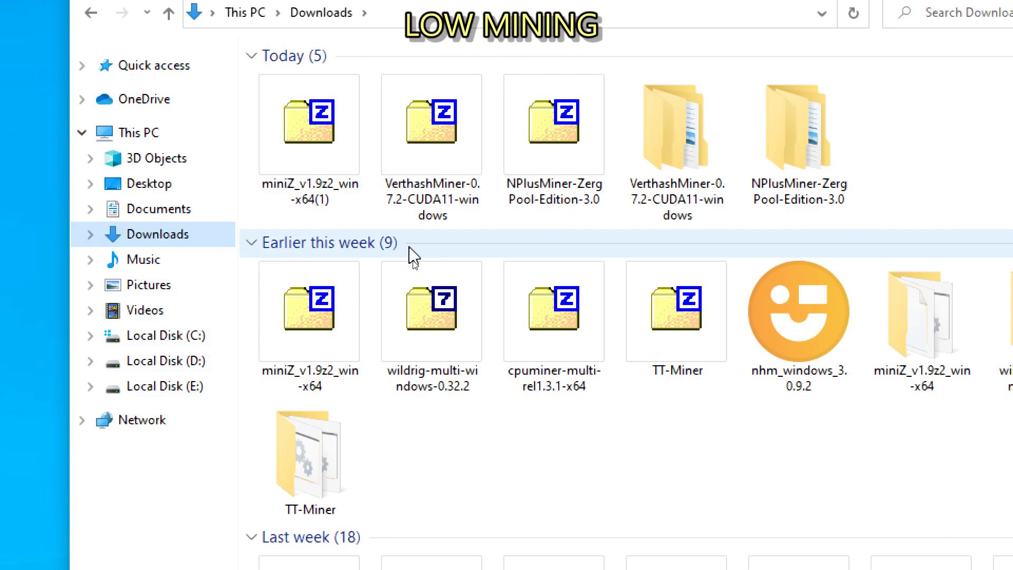
# - Extract the miniZ zip with 7-Zip into Downloads and open the new miniZ_v1.9z2_win-x64(1) folder
pyautogui.rightClick(303, 150)
pyautogui.moveTo(348, 212)
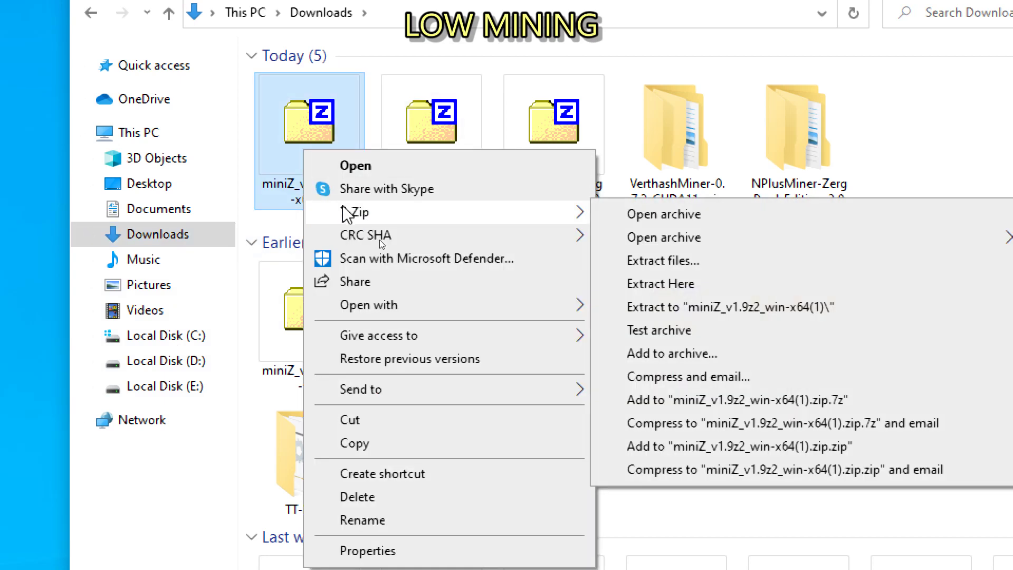
pyautogui.click(641, 258)
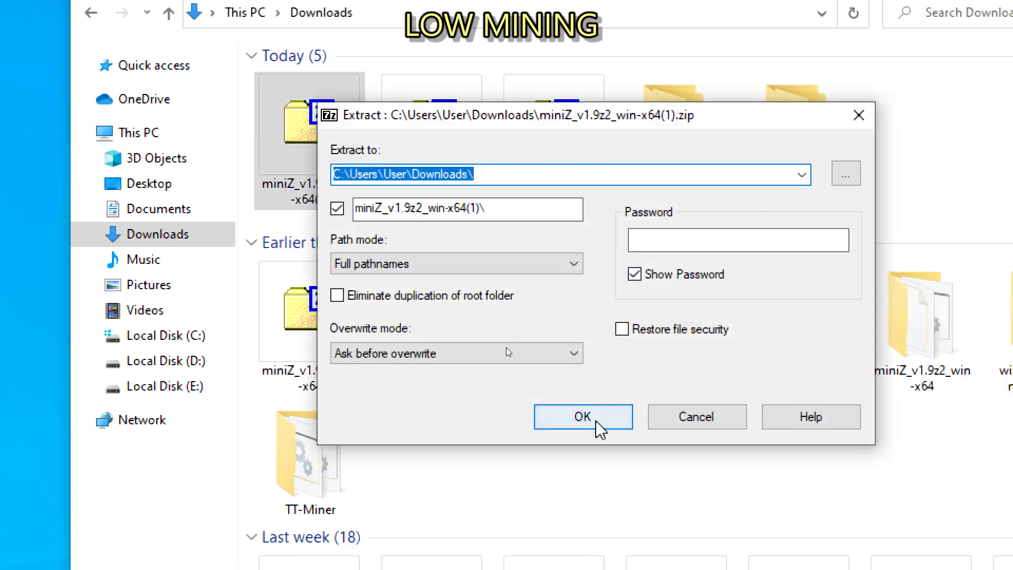
pyautogui.click(596, 420)
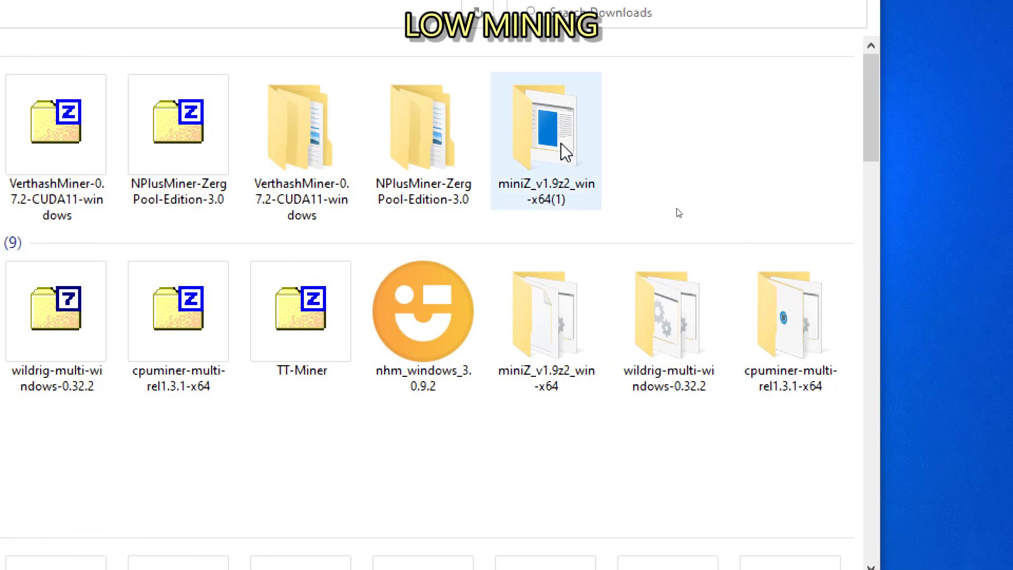
pyautogui.rightClick(561, 140)
pyautogui.click(607, 156)
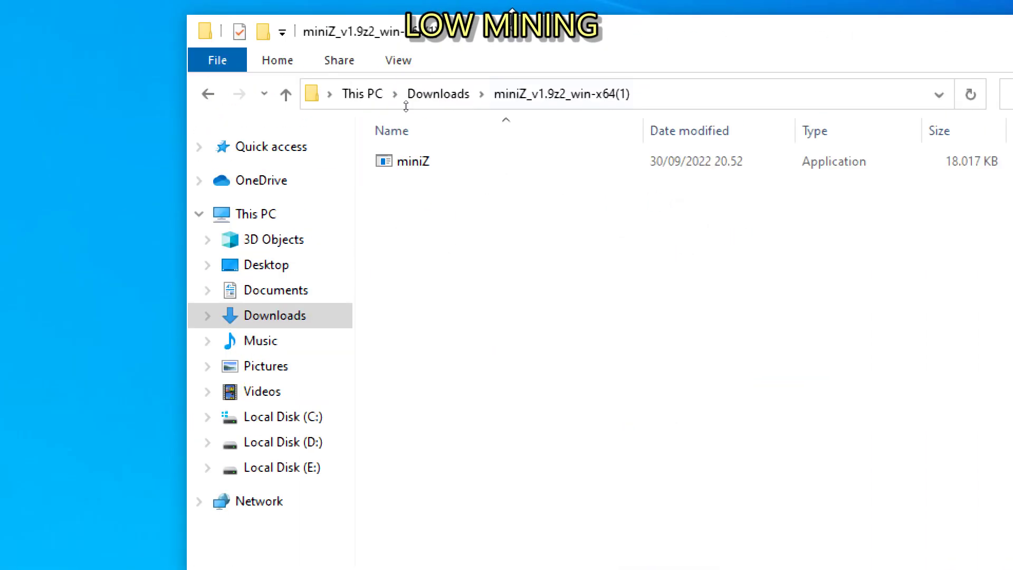
# - Run miniZ from the folder and enter the archive password when 7-Zip asks
pyautogui.doubleClick(486, 170)
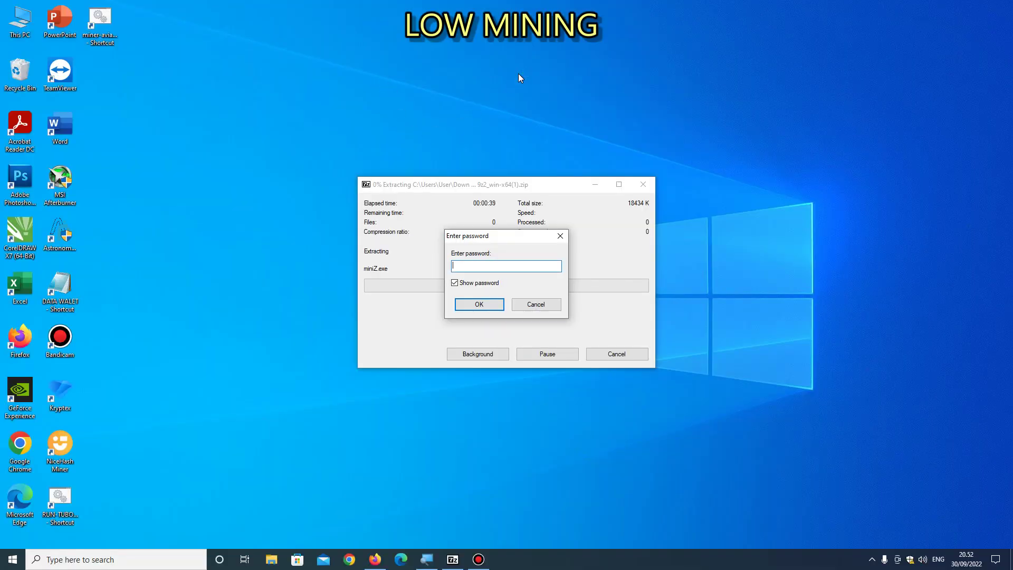
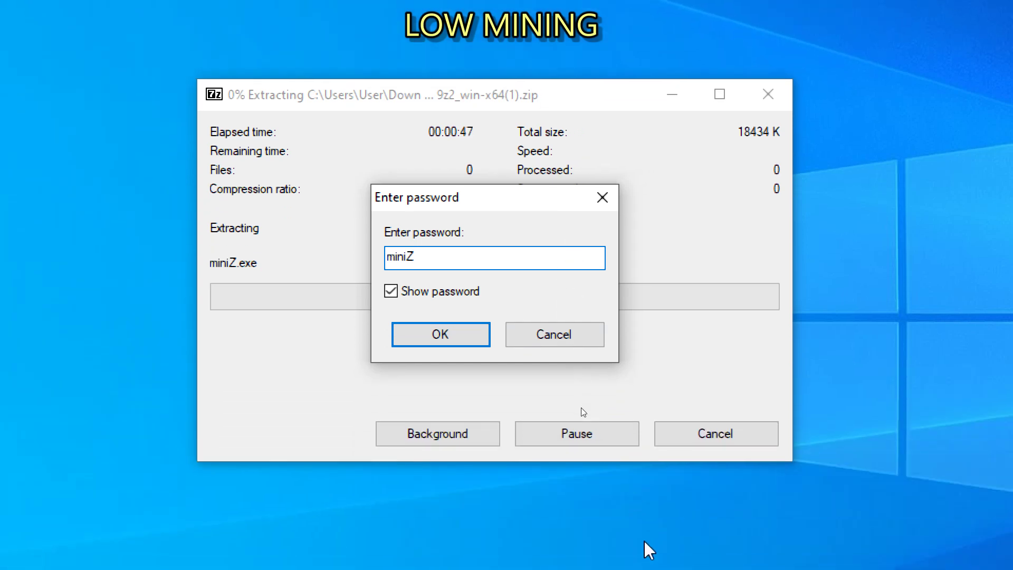
pyautogui.click(468, 333)
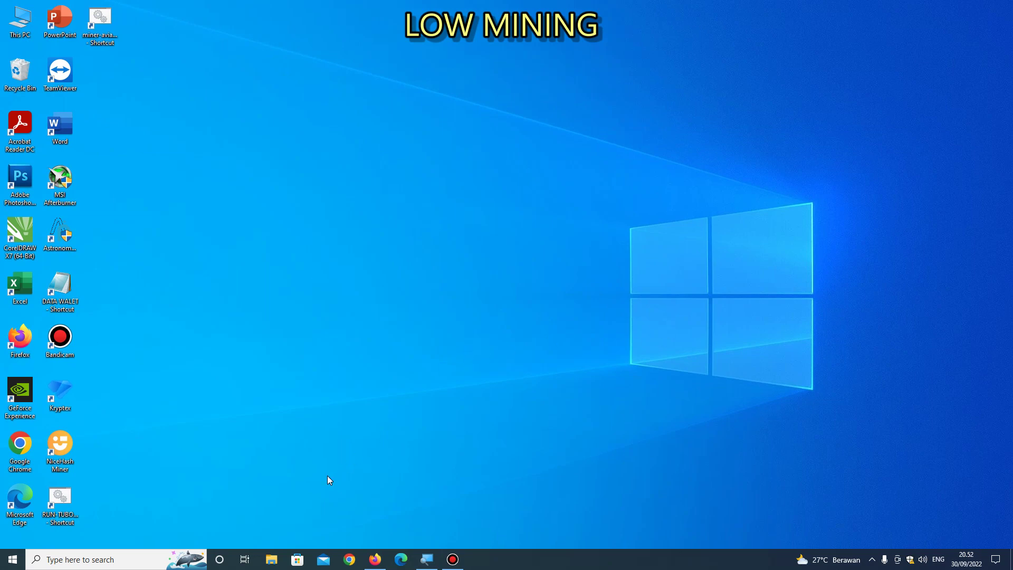
# - Reopen the extracted miniZ_v1.9z2_win-x64(1) folder in Downloads and launch miniZ_gui
pyautogui.click(271, 558)
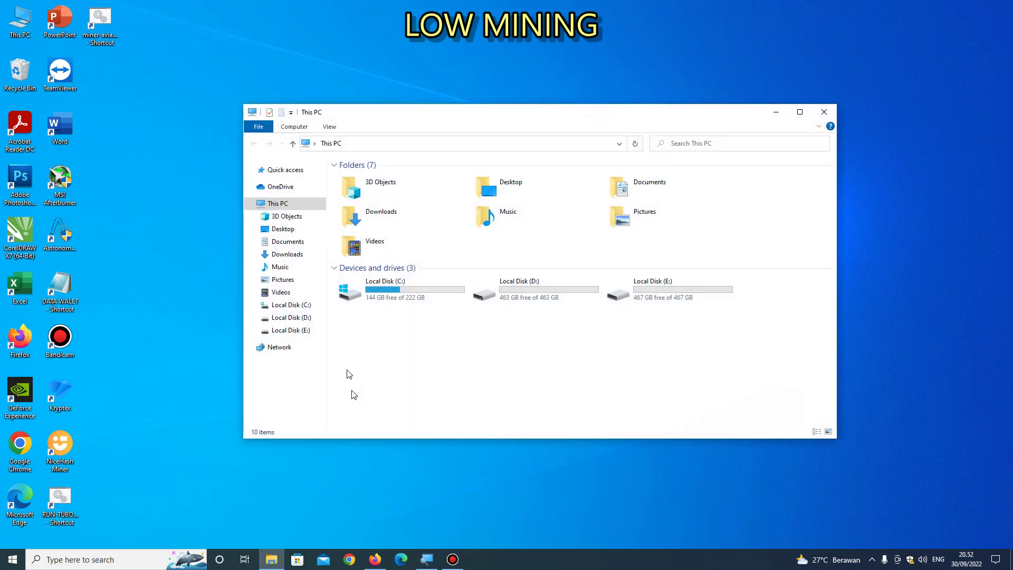
pyautogui.click(288, 254)
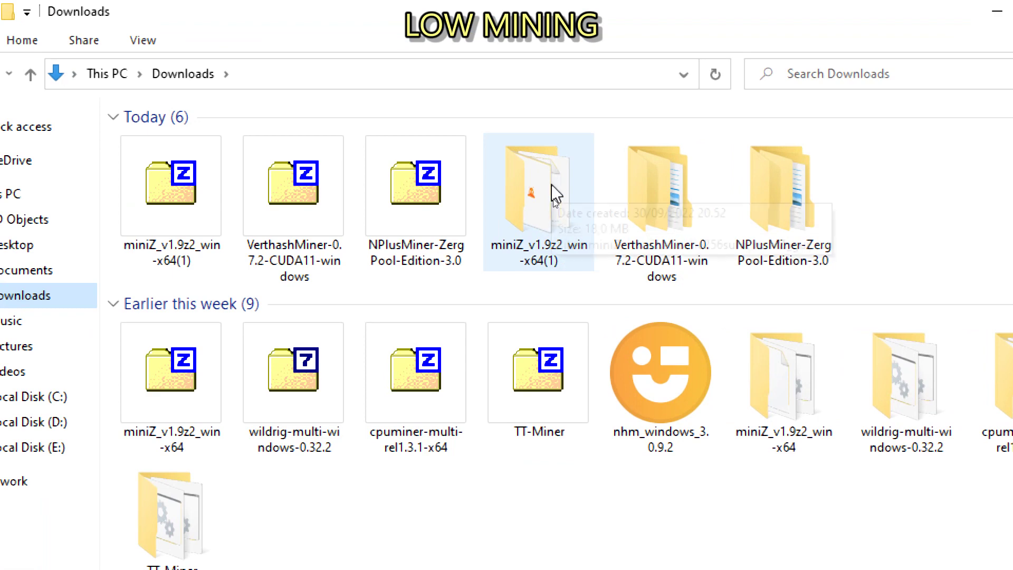
pyautogui.rightClick(537, 196)
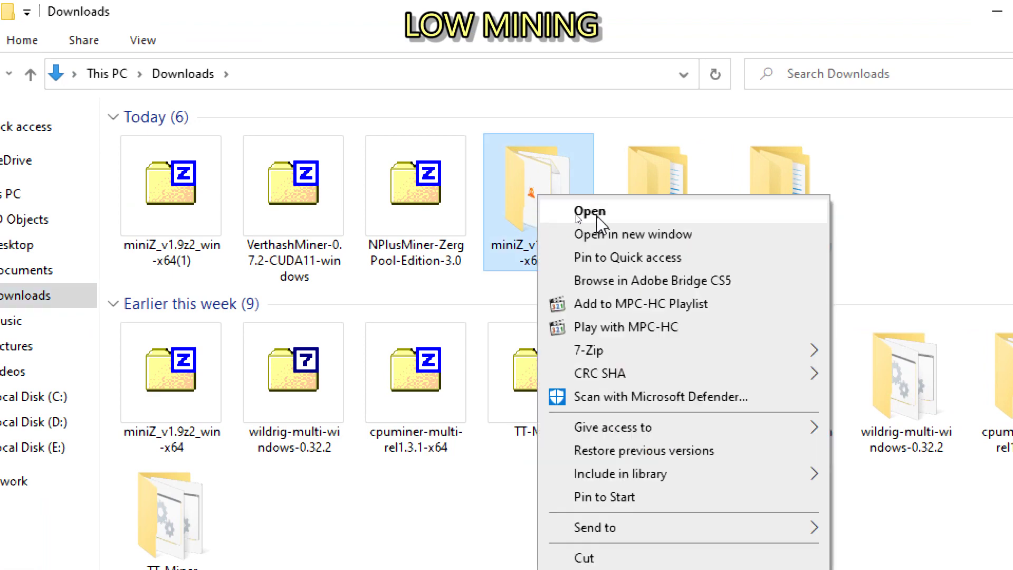
pyautogui.click(586, 210)
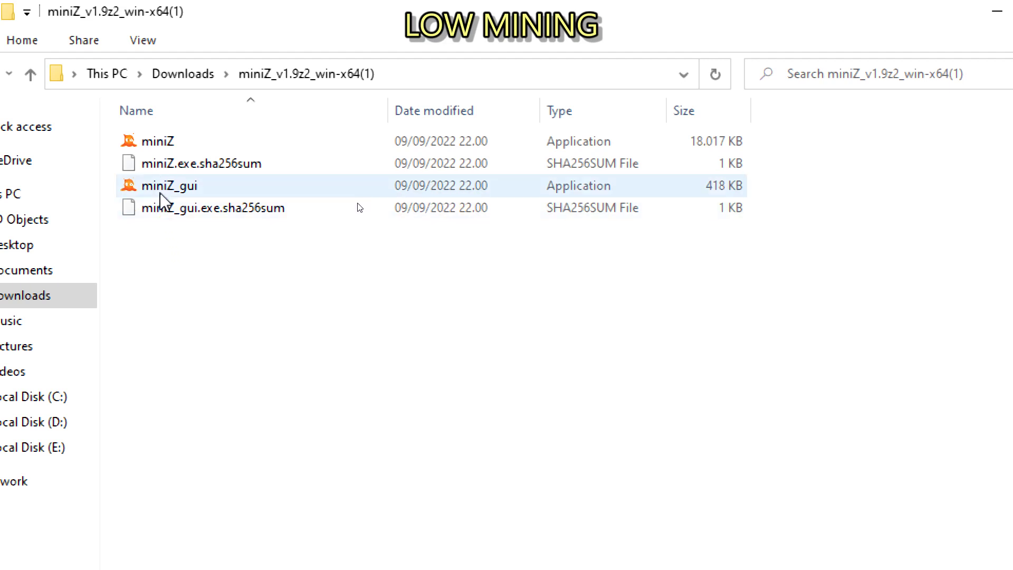
pyautogui.moveTo(212, 194)
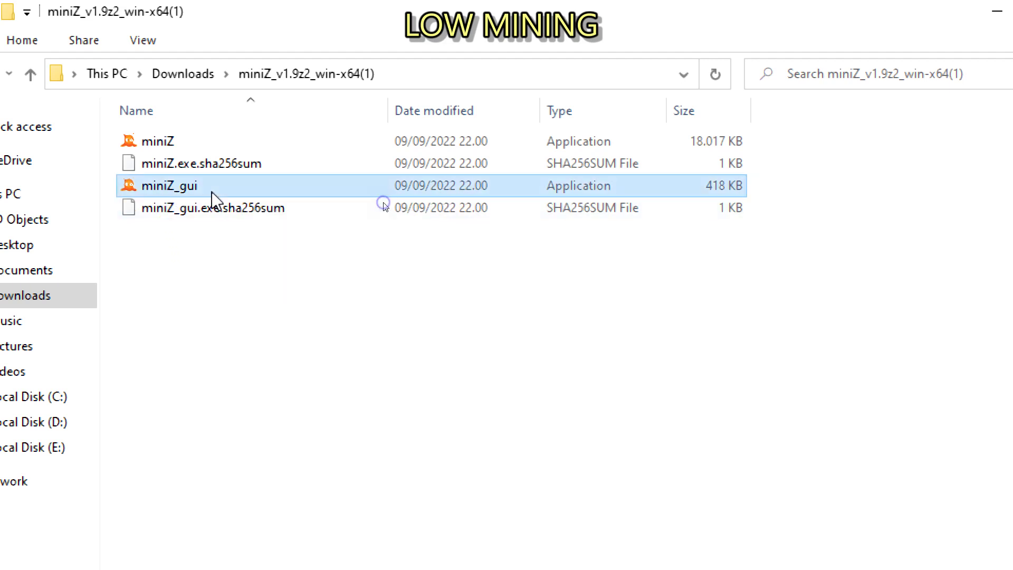
pyautogui.rightClick(211, 192)
pyautogui.click(252, 209)
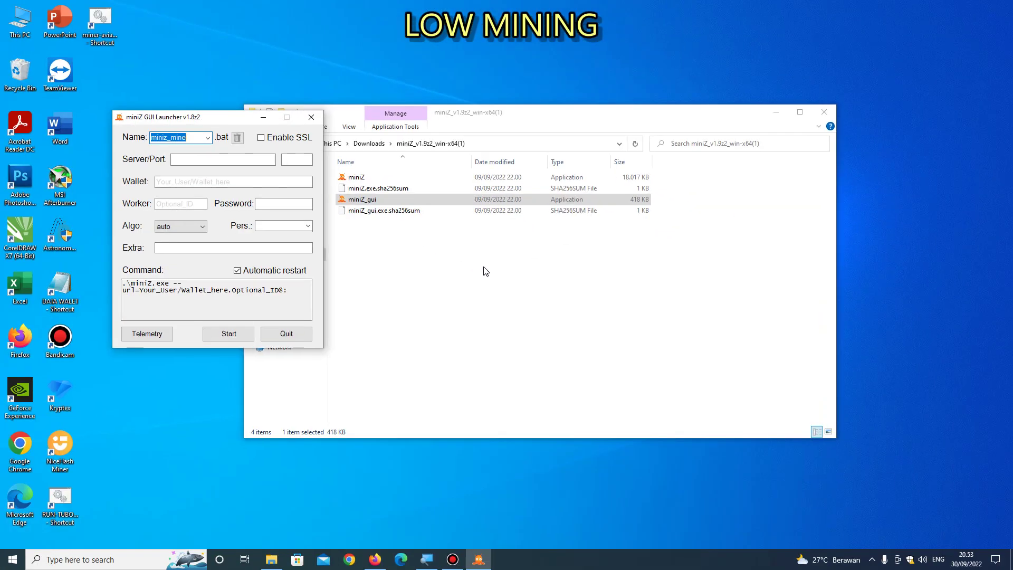
# - Close Explorer and arrange the miniZ launcher beside Firefox's Getting Started command lines
pyautogui.click(823, 112)
pyautogui.moveTo(221, 122); pyautogui.dragTo(716, 82)
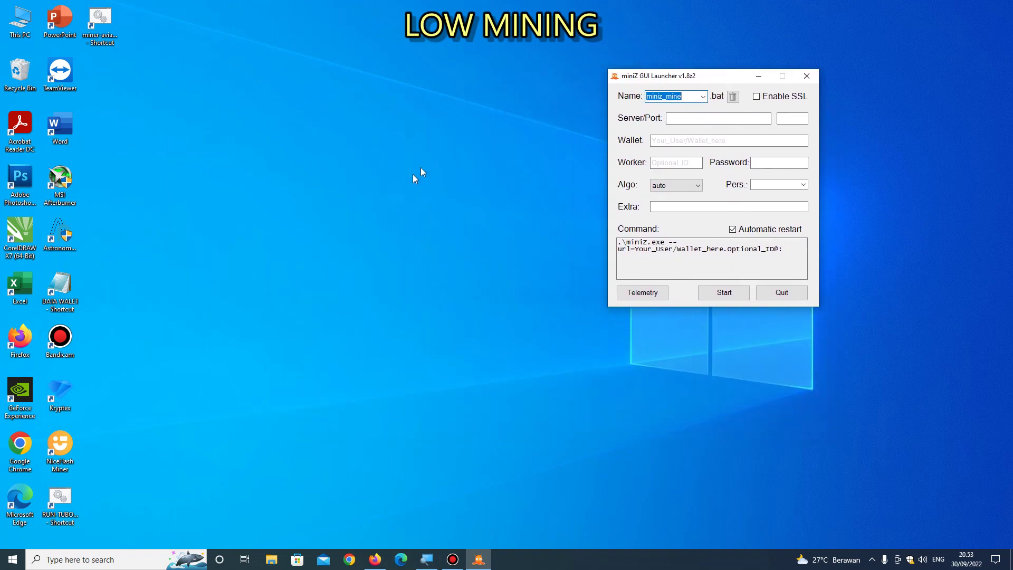
pyautogui.click(375, 559)
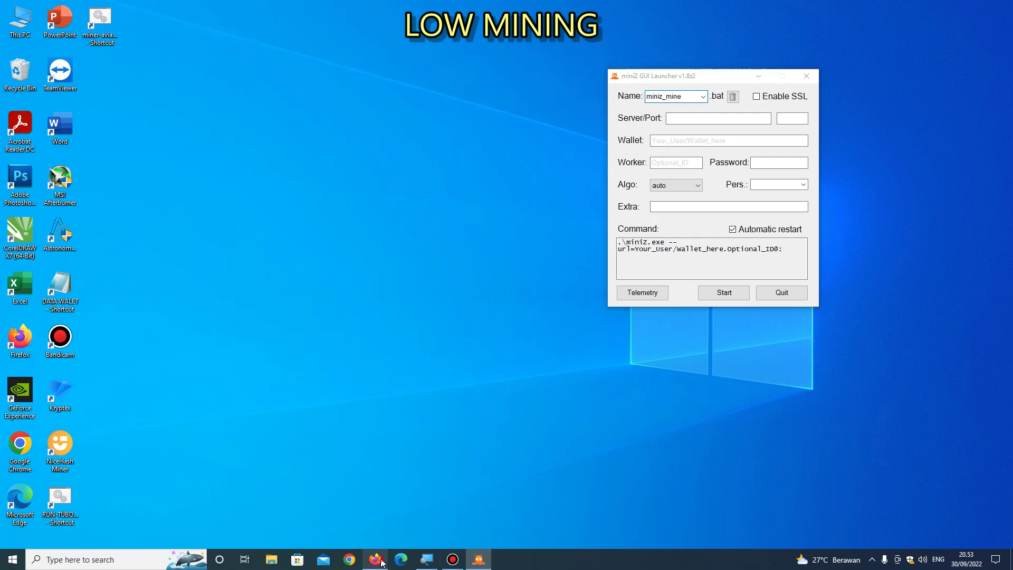
pyautogui.click(486, 561)
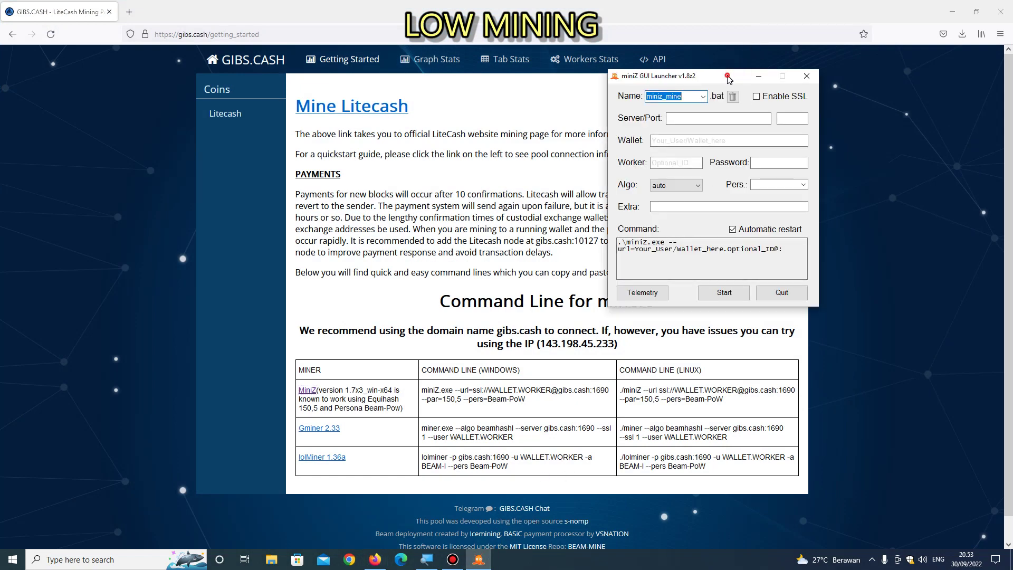
pyautogui.moveTo(726, 75); pyautogui.dragTo(796, 79)
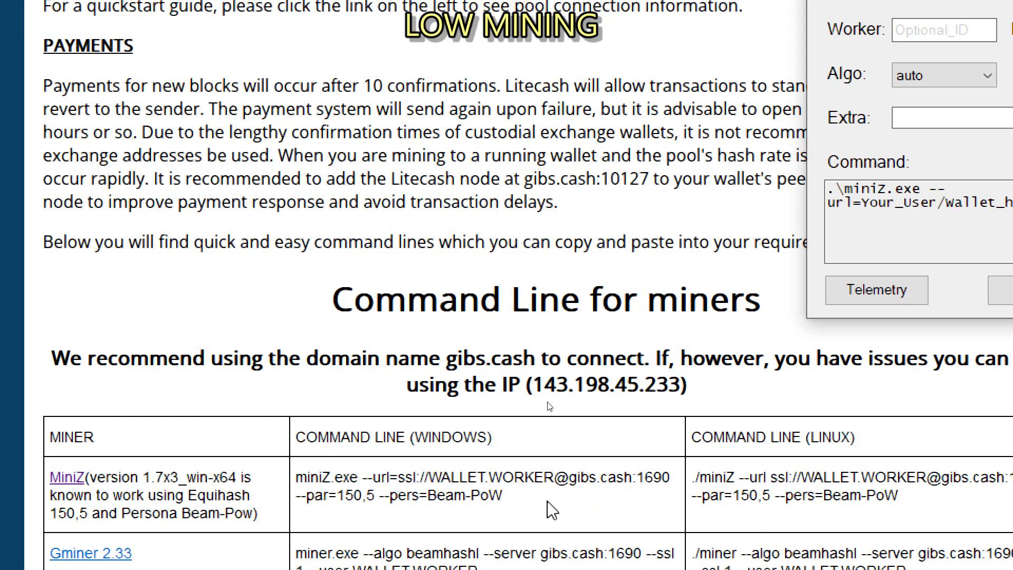
pyautogui.scroll(-1, 551, 509)
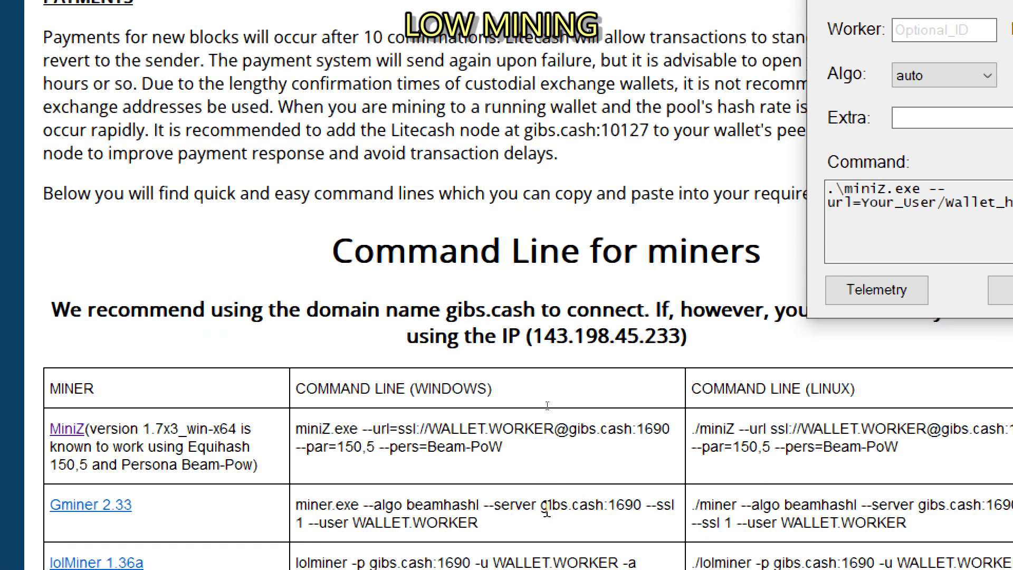
# - Copy gibs.cash from the MiniZ Windows command and paste it as the launcher's server
pyautogui.click(571, 433)
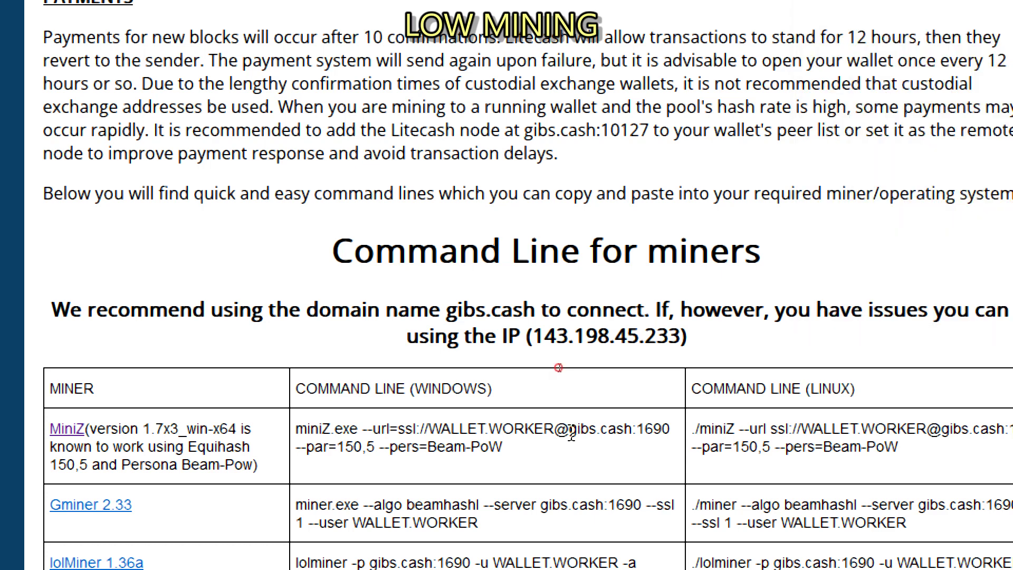
pyautogui.doubleClick(571, 430)
pyautogui.press('cmd+c')
pyautogui.rightClick(630, 430)
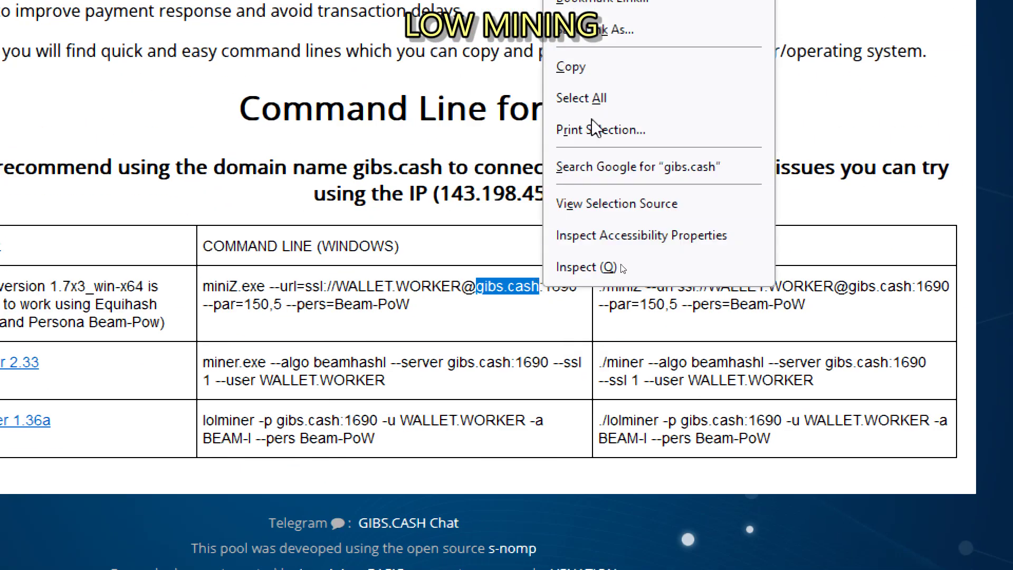
pyautogui.click(606, 64)
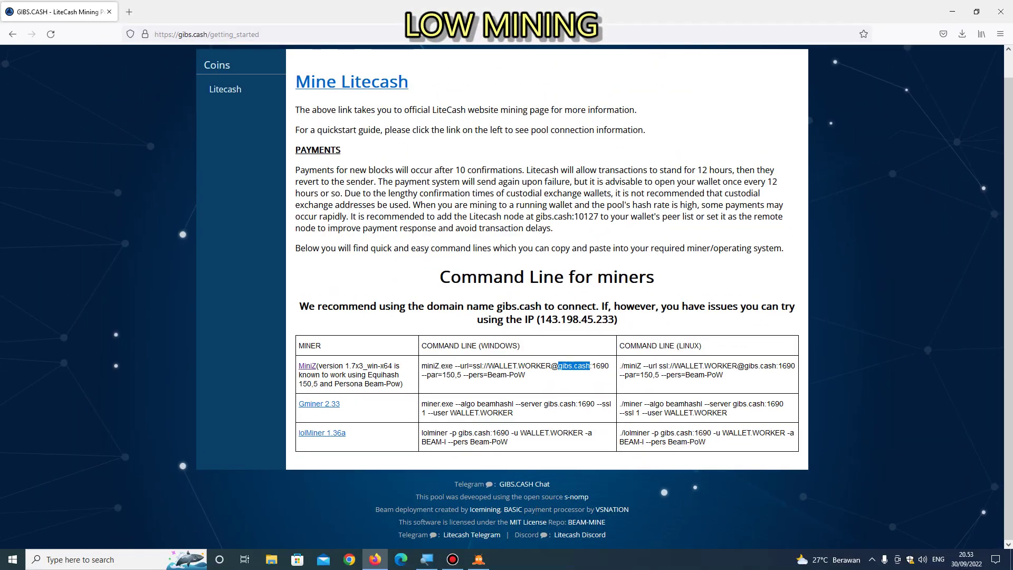
pyautogui.click(478, 559)
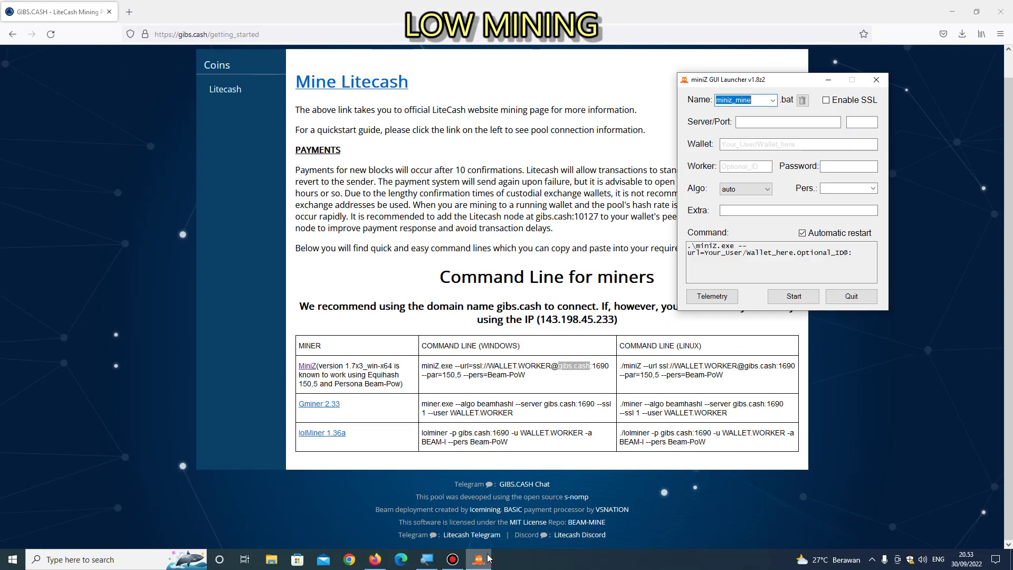
pyautogui.click(748, 121)
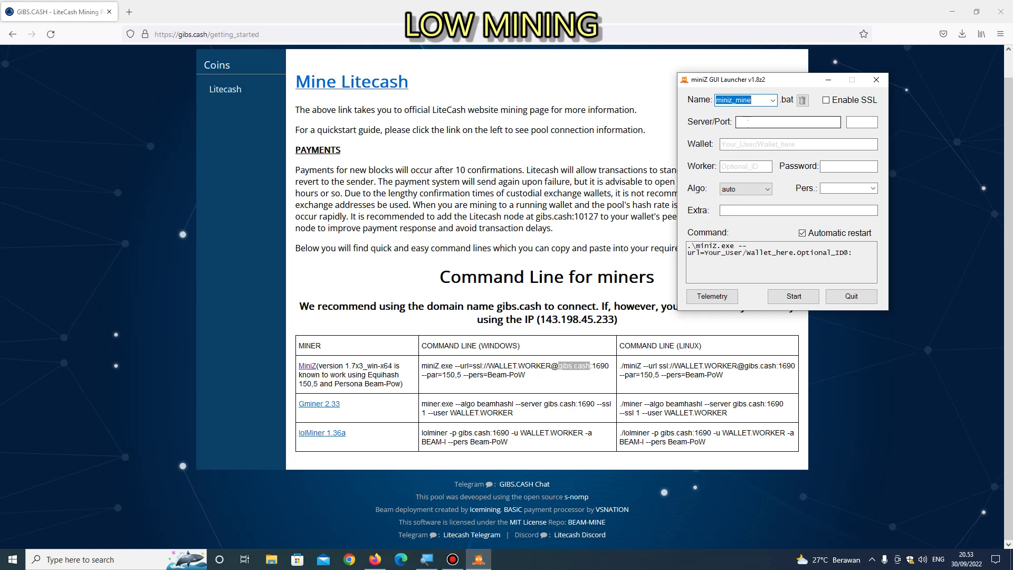
pyautogui.rightClick(747, 122)
pyautogui.click(768, 169)
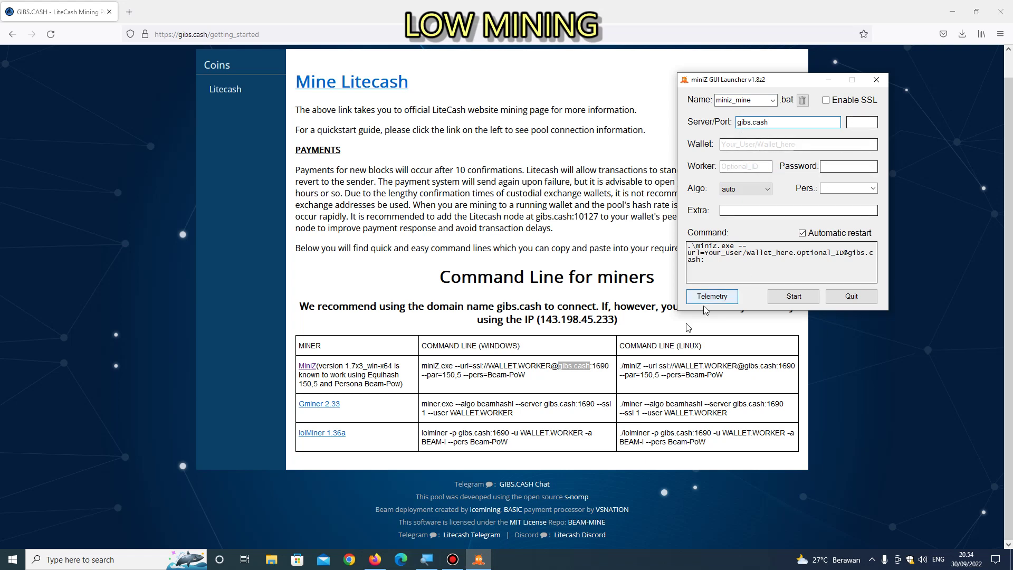
pyautogui.moveTo(592, 366); pyautogui.dragTo(607, 365)
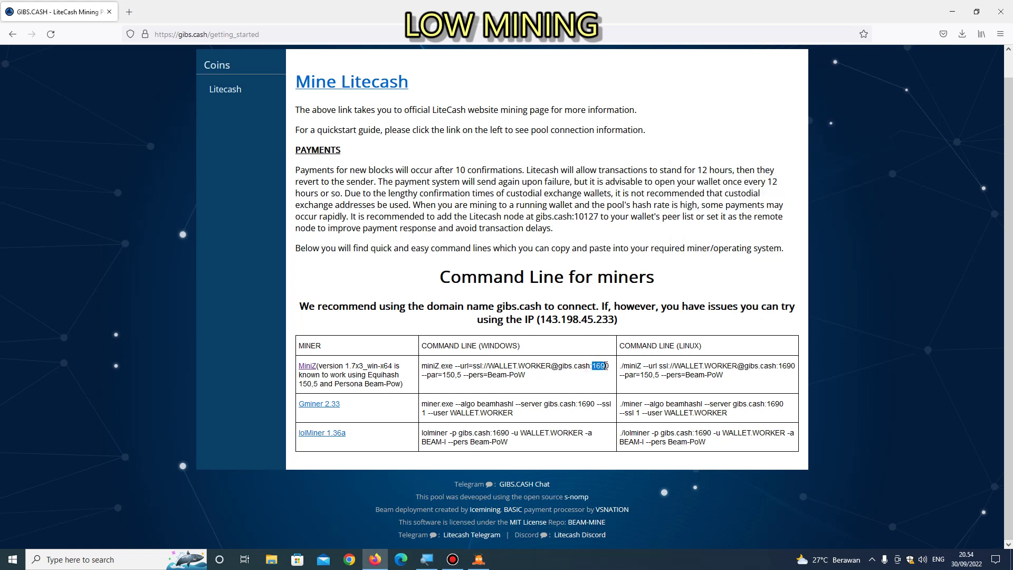
pyautogui.rightClick(609, 365)
pyautogui.click(623, 376)
pyautogui.click(478, 559)
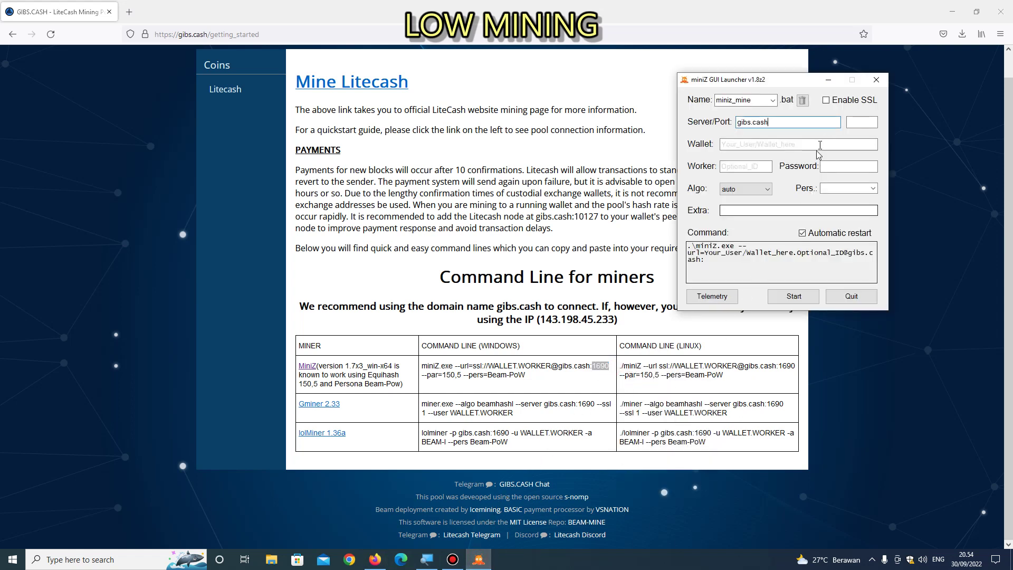
pyautogui.click(828, 165)
pyautogui.rightClick(828, 167)
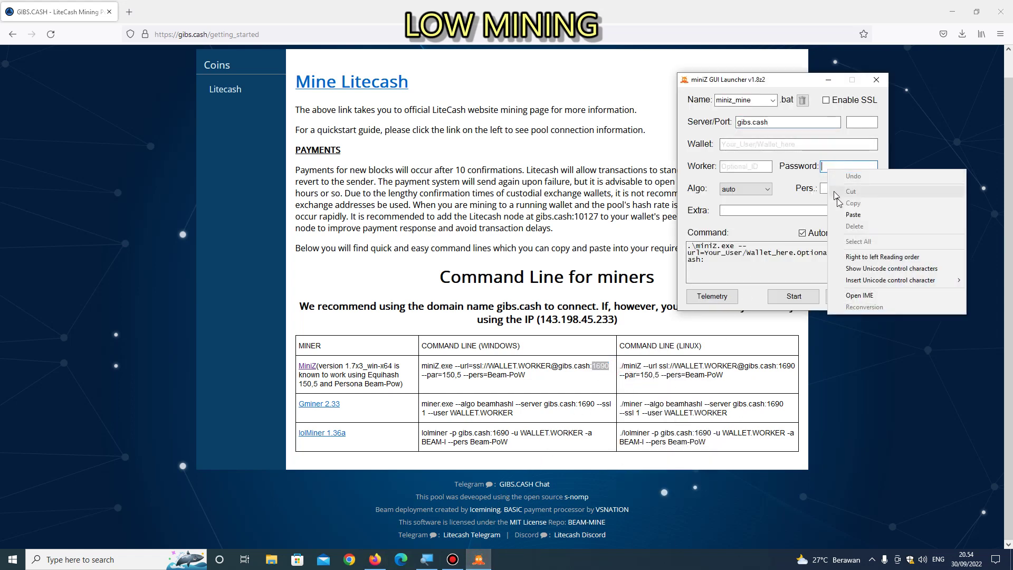
pyautogui.click(852, 215)
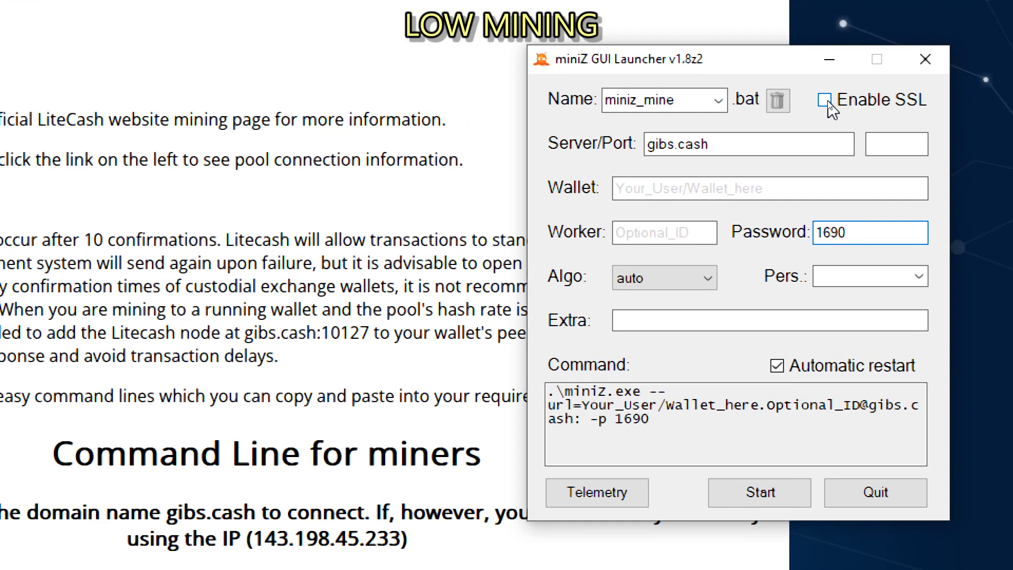
# - Enable SSL, set the algorithm to 150,5 and the personalization to Beam-PoW
pyautogui.click(825, 102)
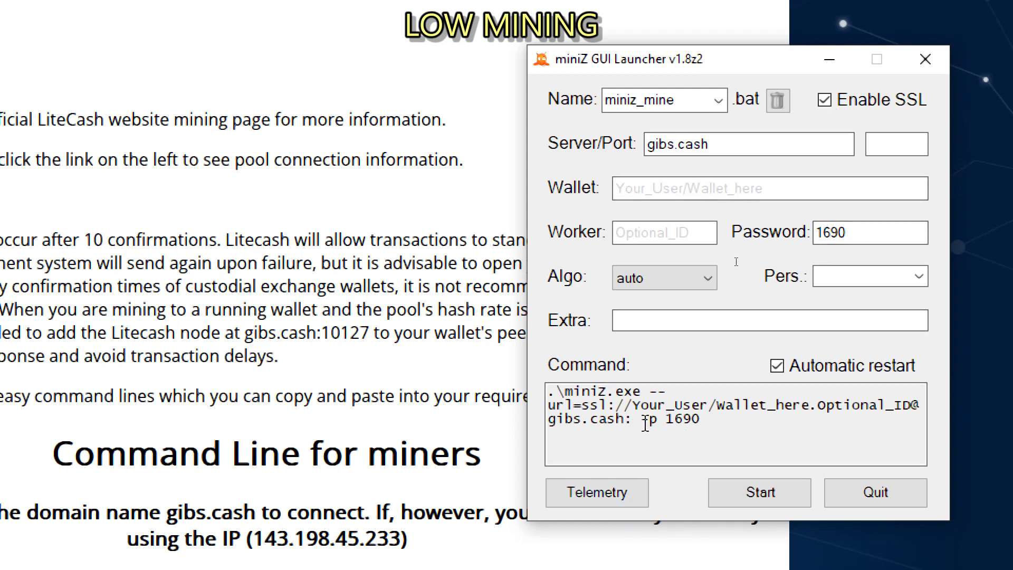
pyautogui.click(708, 279)
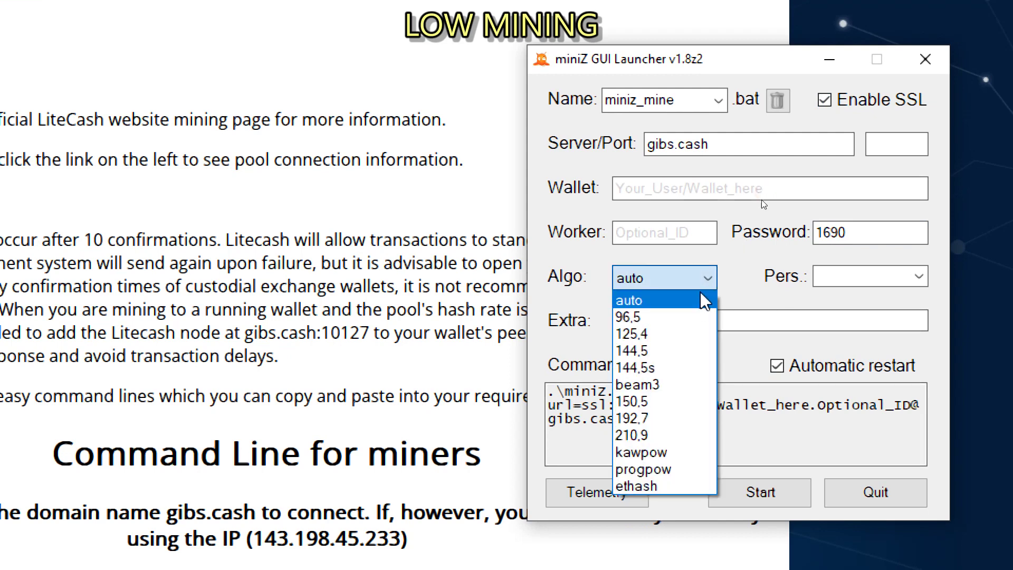
pyautogui.click(687, 394)
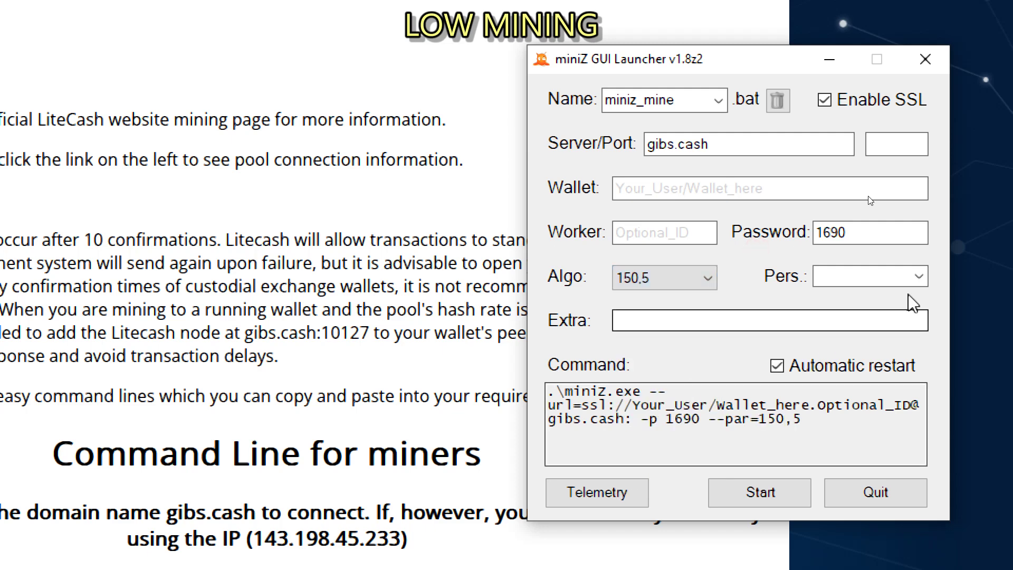
pyautogui.click(916, 277)
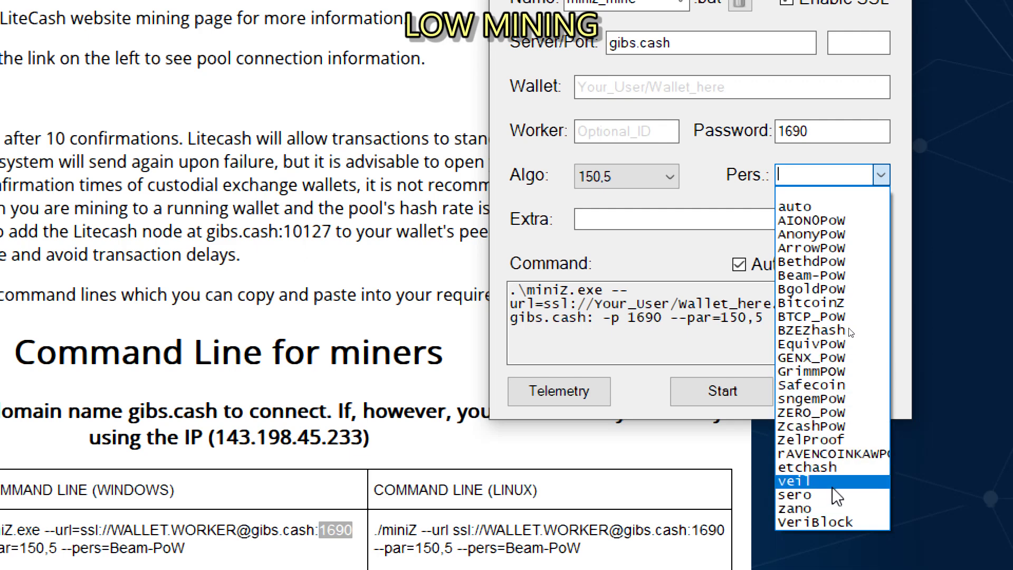
pyautogui.click(817, 276)
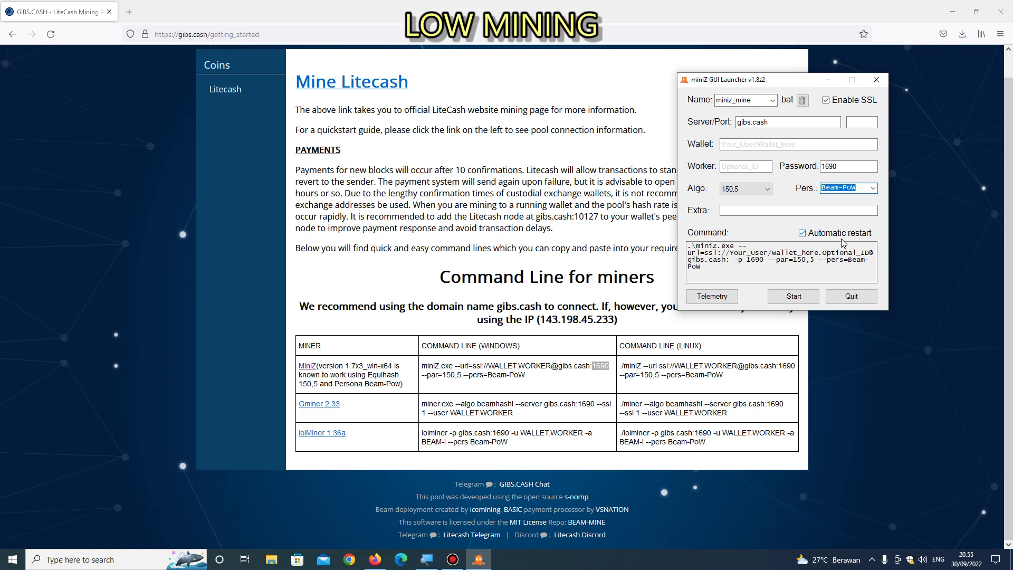
# - Clear 1690 from the Password field and copy port 1690 from the pool's Windows command
pyautogui.click(852, 167)
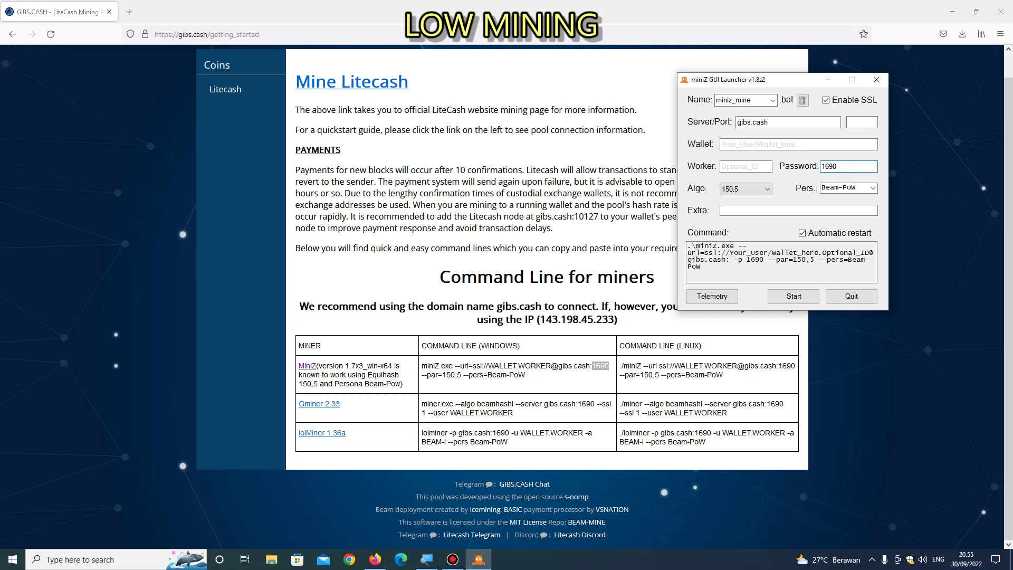
pyautogui.press('BackSpace')
pyautogui.press('BackSpace')
pyautogui.press('BackSpace')
pyautogui.press('BackSpace')
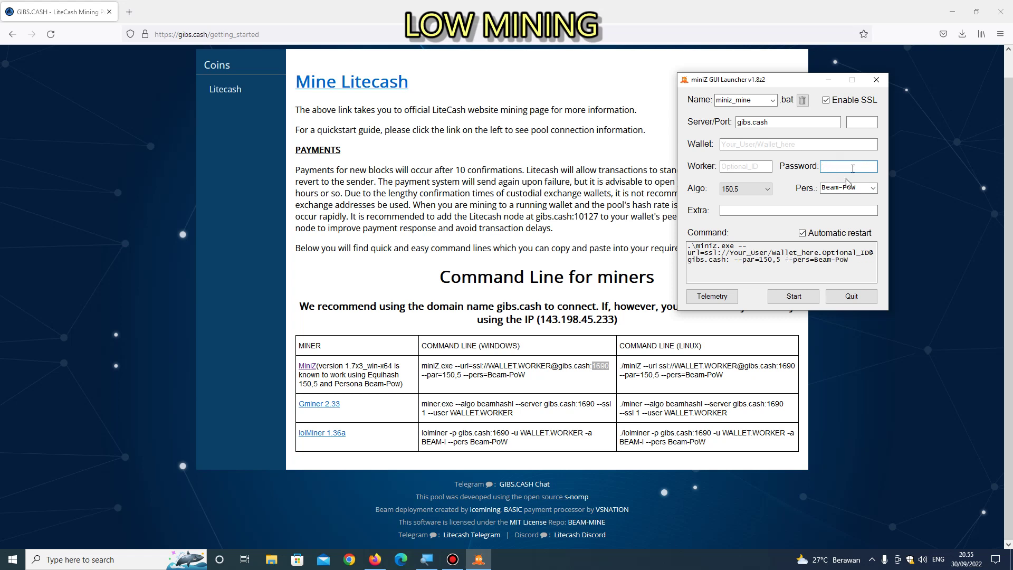
pyautogui.click(606, 365)
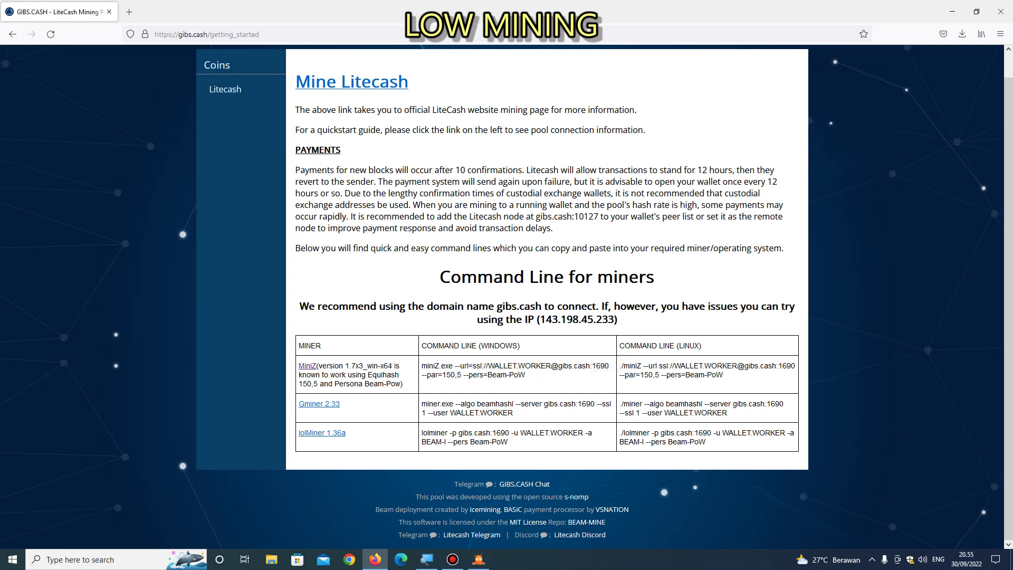
pyautogui.moveTo(592, 366); pyautogui.dragTo(610, 366)
pyautogui.rightClick(612, 371)
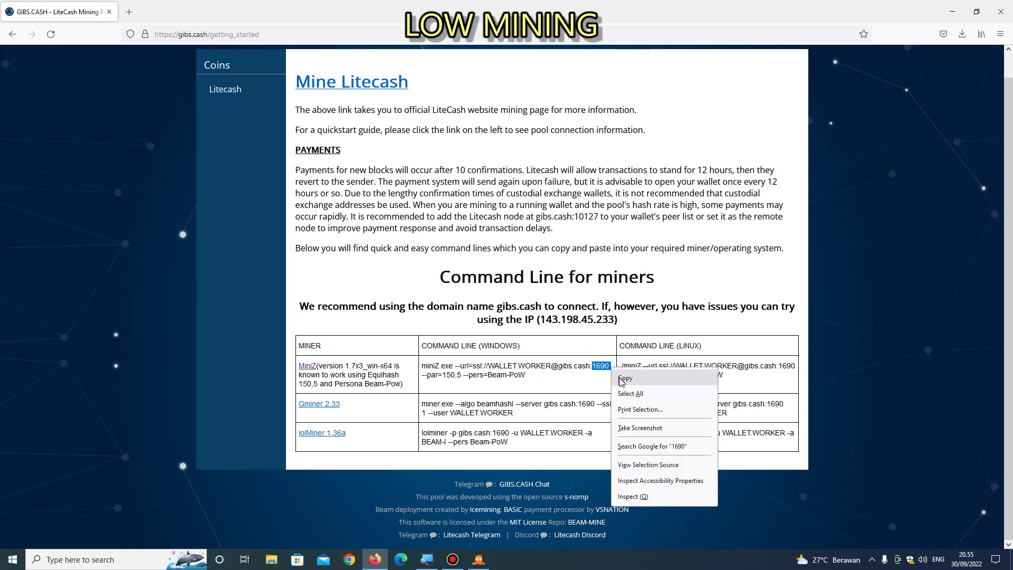
pyautogui.click(625, 379)
# - Paste 1690 into the launcher's Port box and set the worker to LOWMINING
pyautogui.click(478, 559)
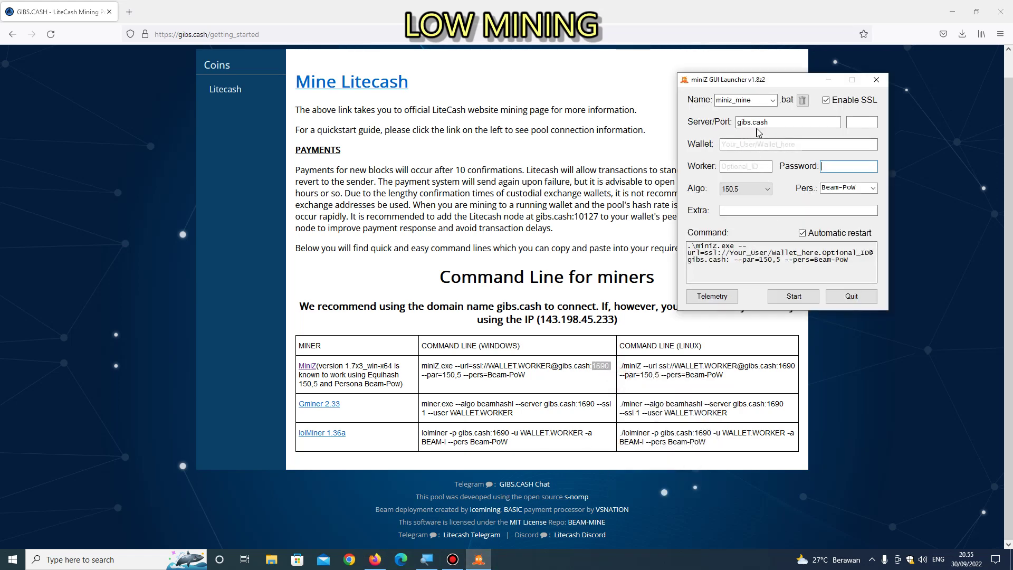
pyautogui.click(857, 122)
pyautogui.rightClick(857, 122)
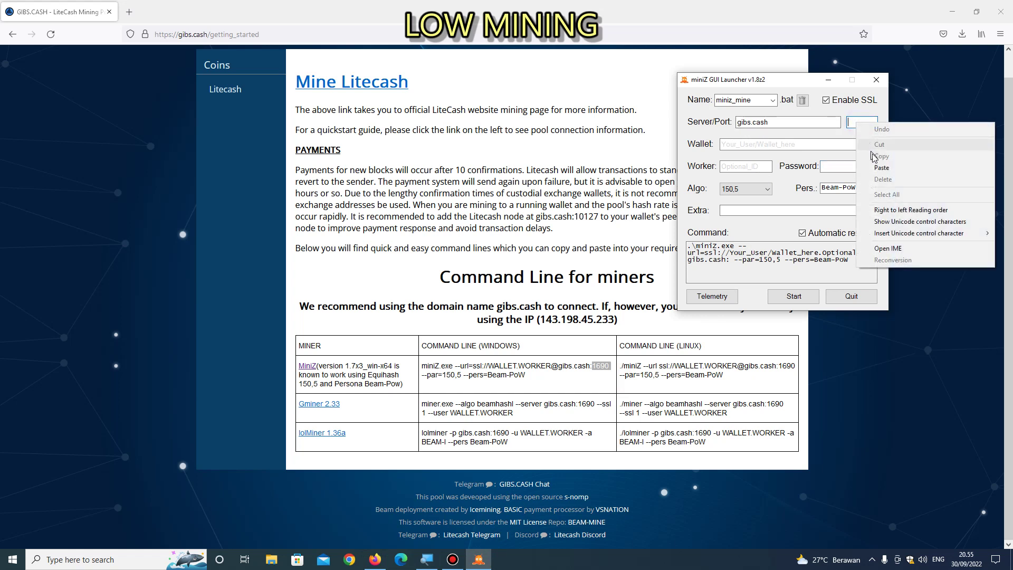
pyautogui.click(875, 168)
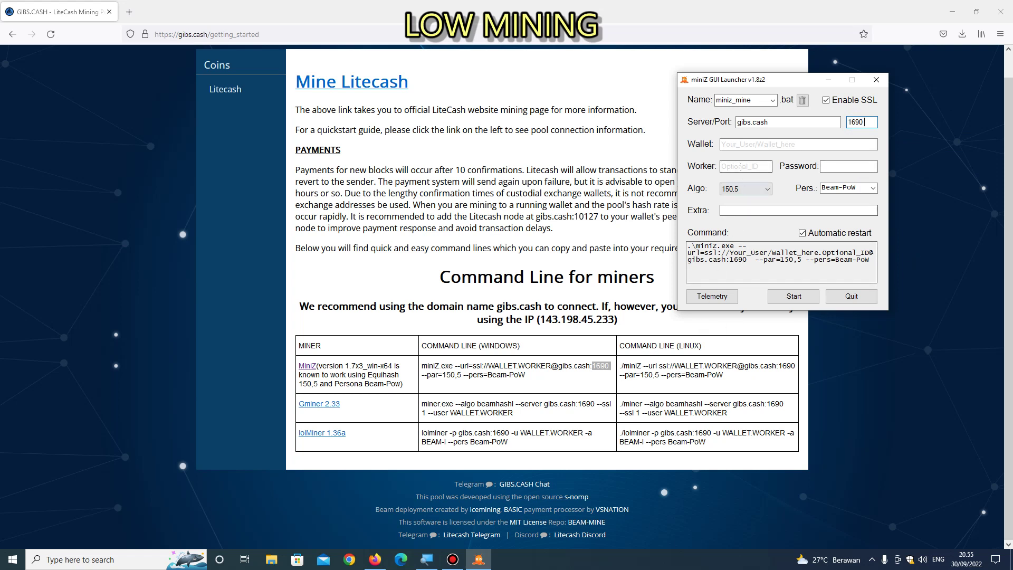
pyautogui.click(740, 167)
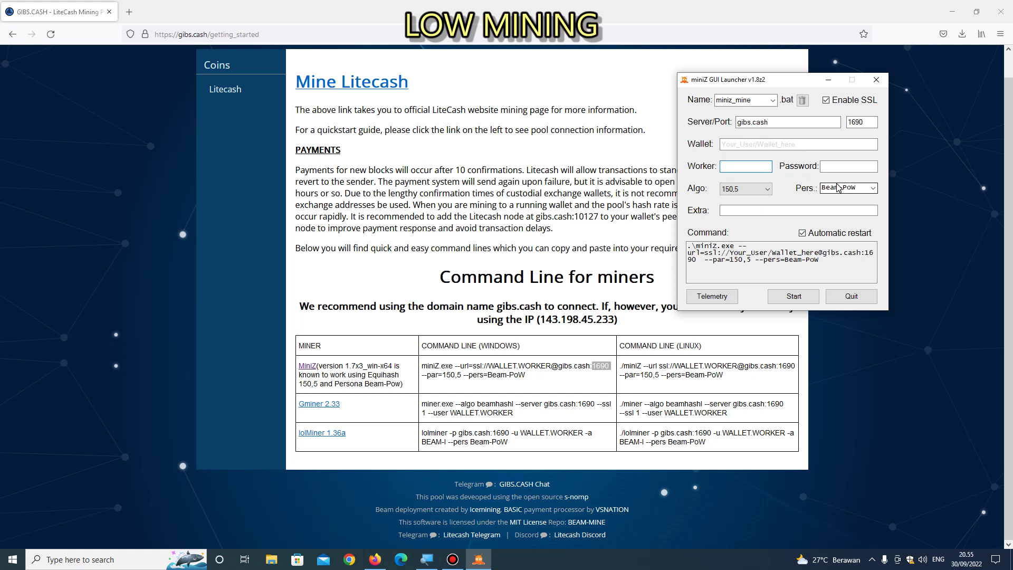
pyautogui.write('LO')
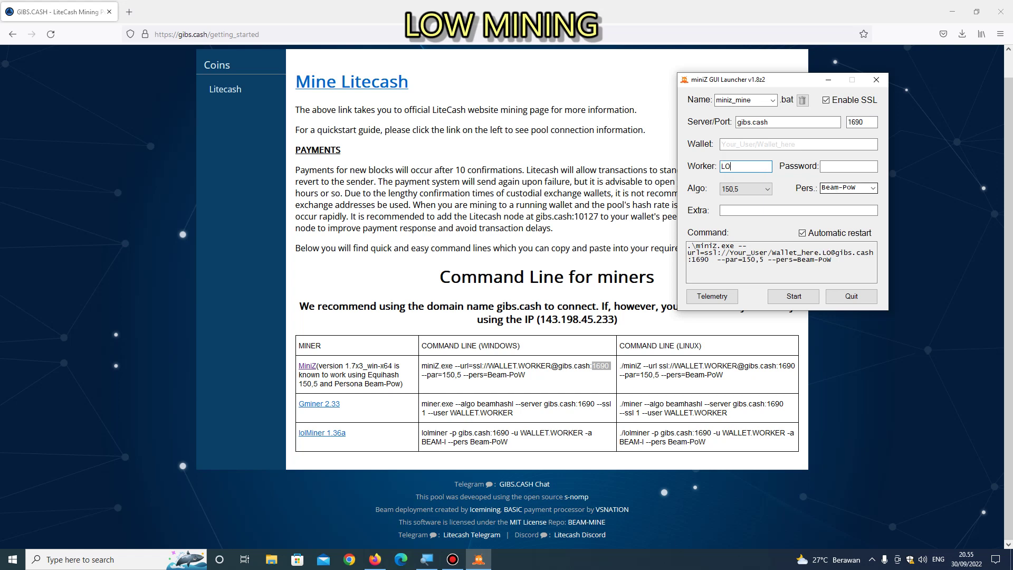
pyautogui.write('WMINING')
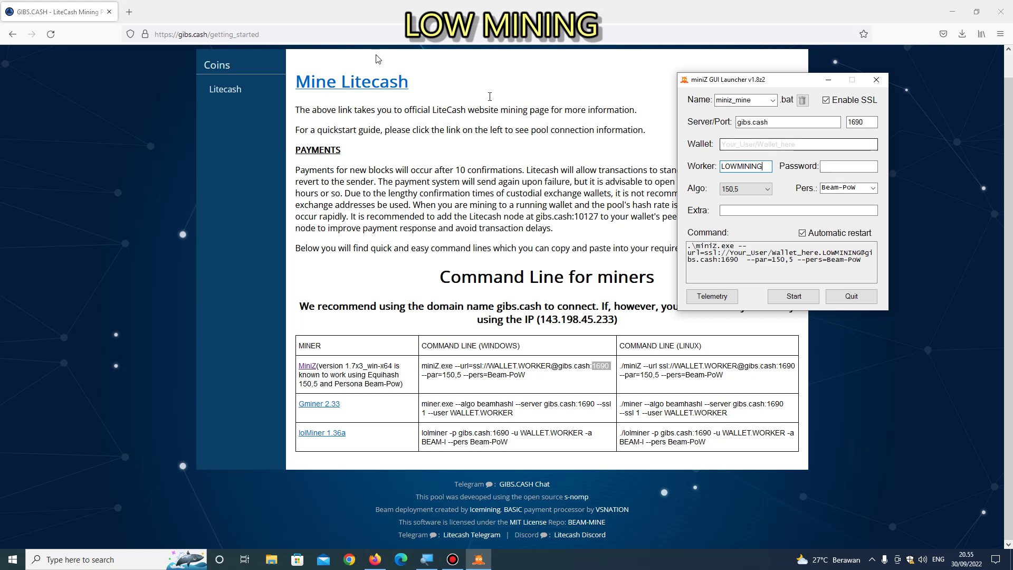
# - Search the web for TradeOgre in a new tab and open its Markets page
pyautogui.click(129, 12)
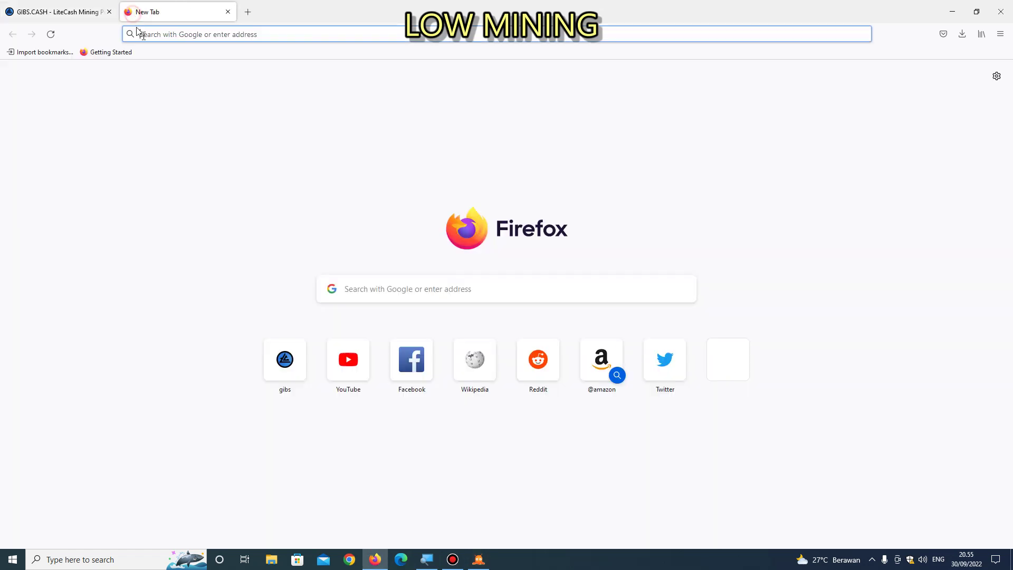
pyautogui.write('TREAD')
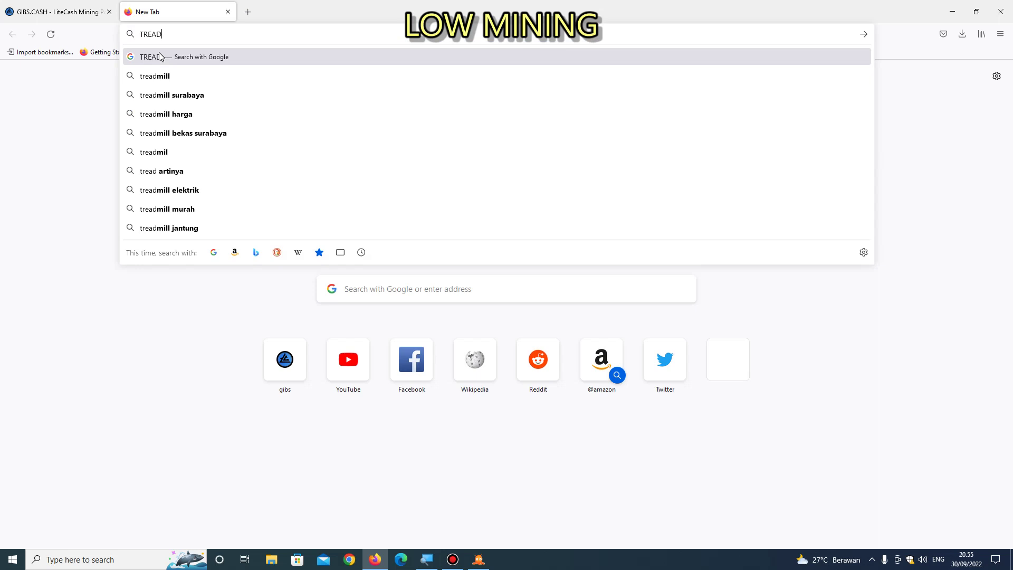
pyautogui.write('OGRE')
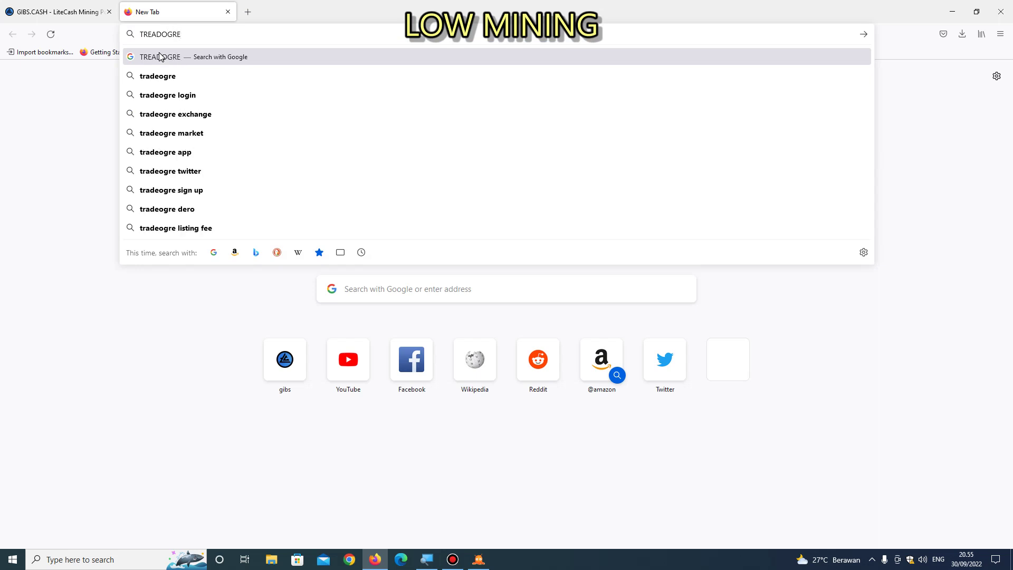
pyautogui.click(160, 57)
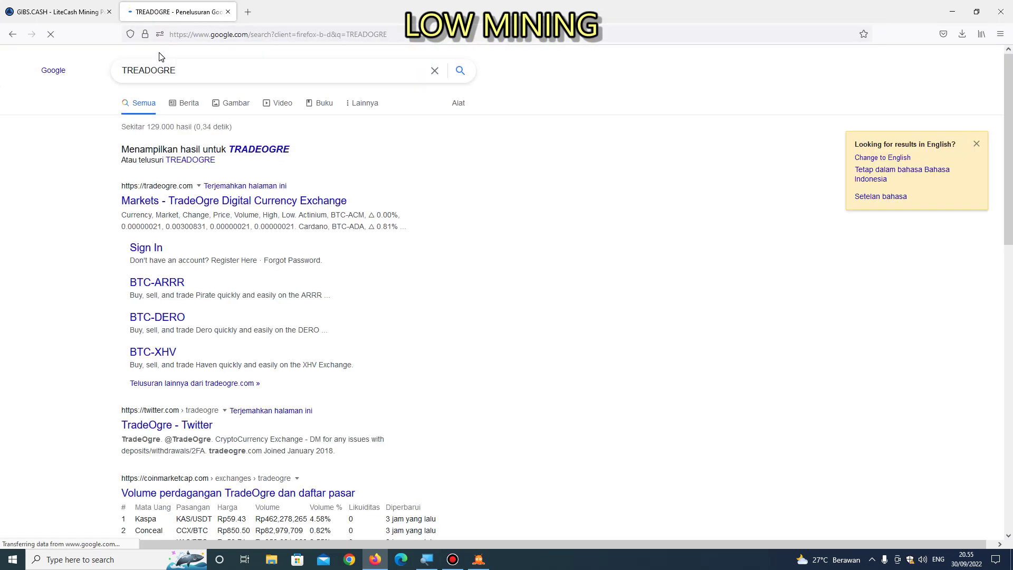
pyautogui.click(176, 200)
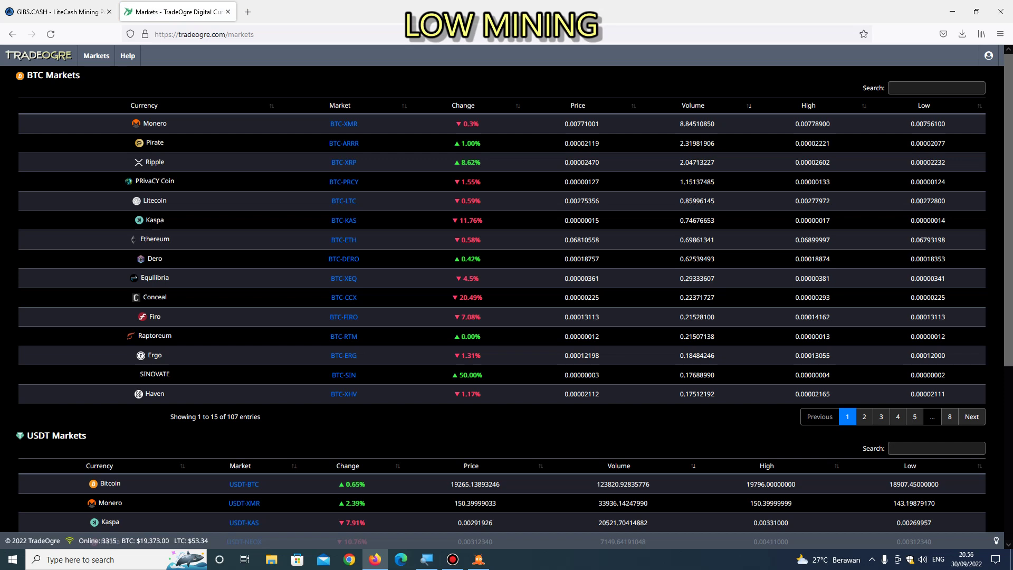
# - Submit the saved TradeOgre credentials and mark the rabbit images in the first hCaptcha round
pyautogui.click(987, 62)
pyautogui.click(970, 78)
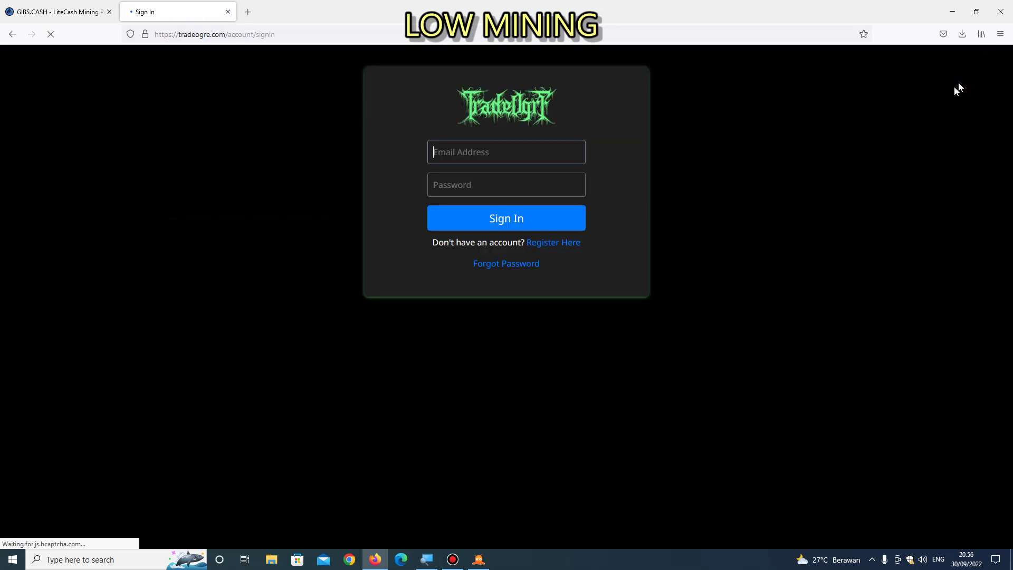
pyautogui.click(519, 220)
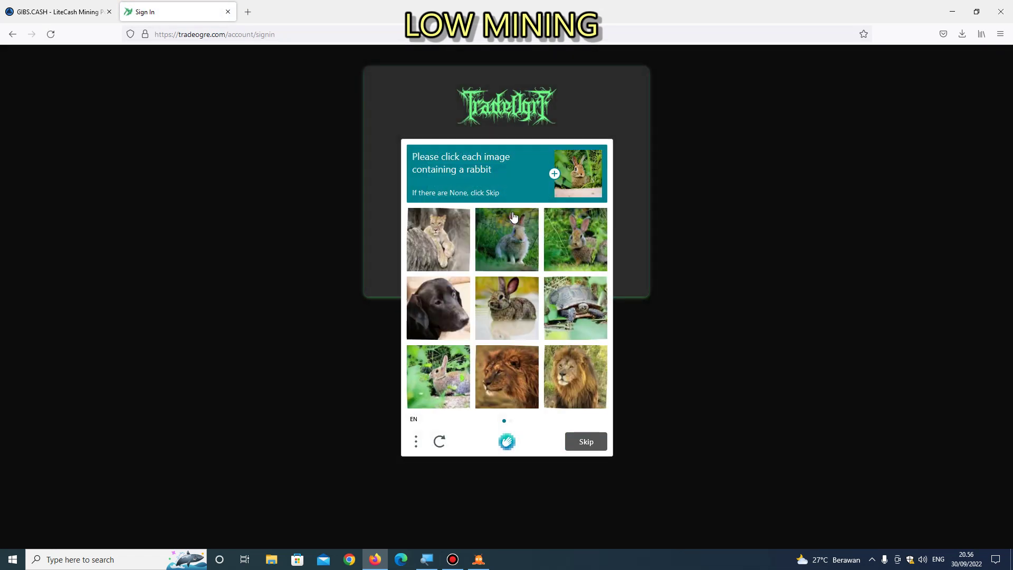
pyautogui.click(514, 244)
pyautogui.click(574, 244)
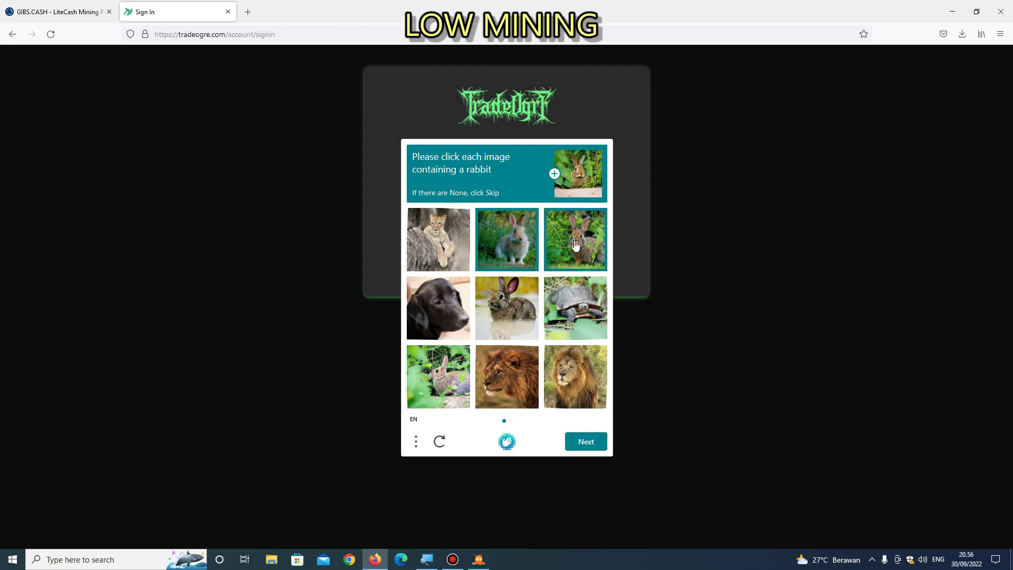
pyautogui.click(431, 378)
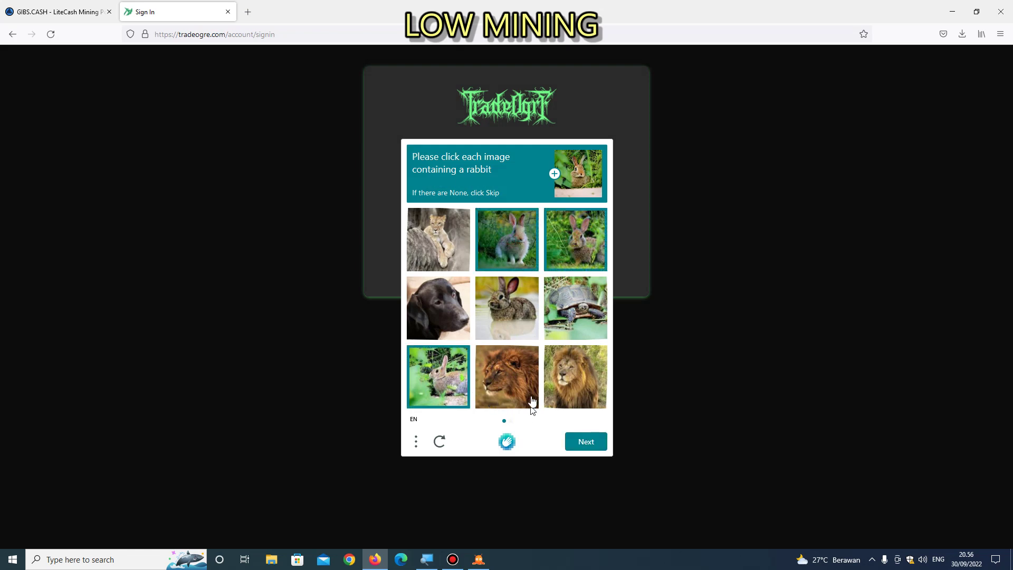
pyautogui.click(514, 329)
pyautogui.click(590, 446)
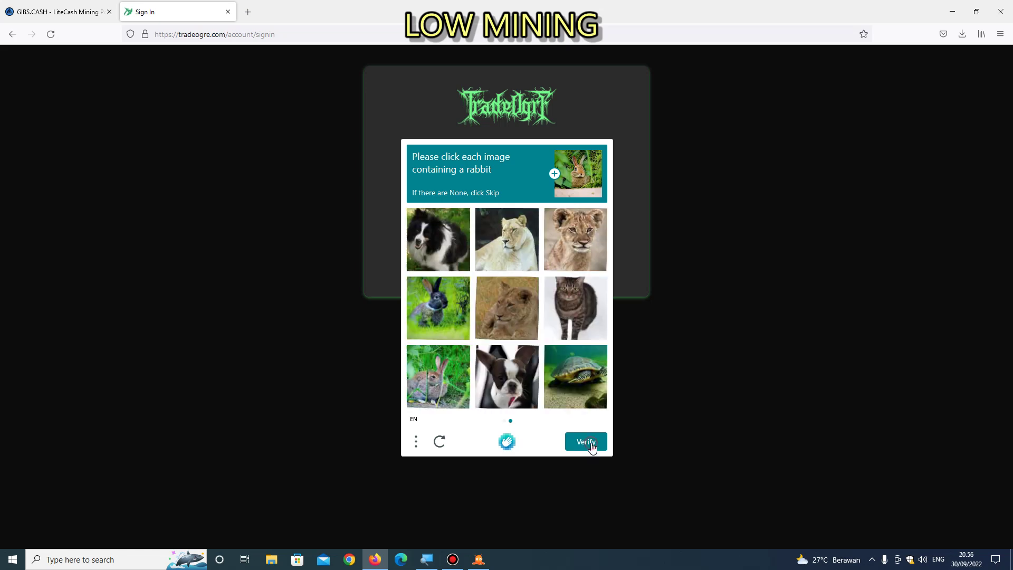
# - Finish the hCaptcha and complete sign-in with the 2FA authenticator code
pyautogui.click(455, 387)
pyautogui.click(441, 320)
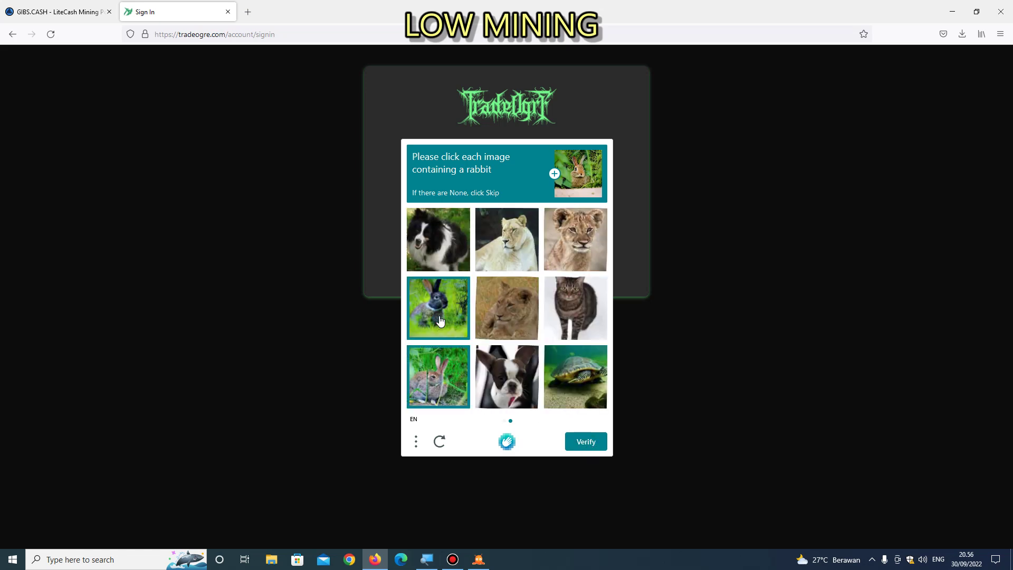
pyautogui.click(590, 449)
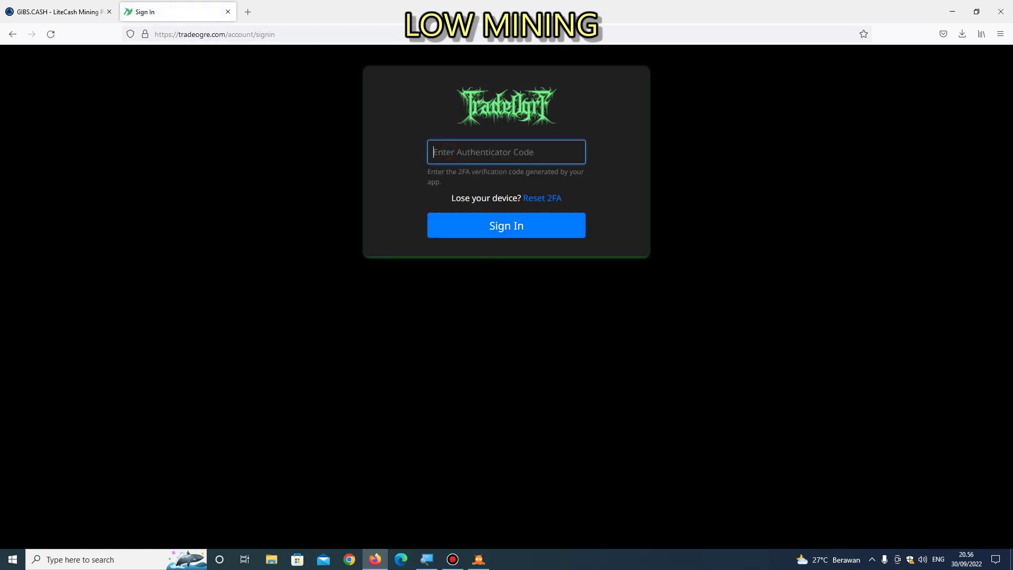
pyautogui.click(513, 226)
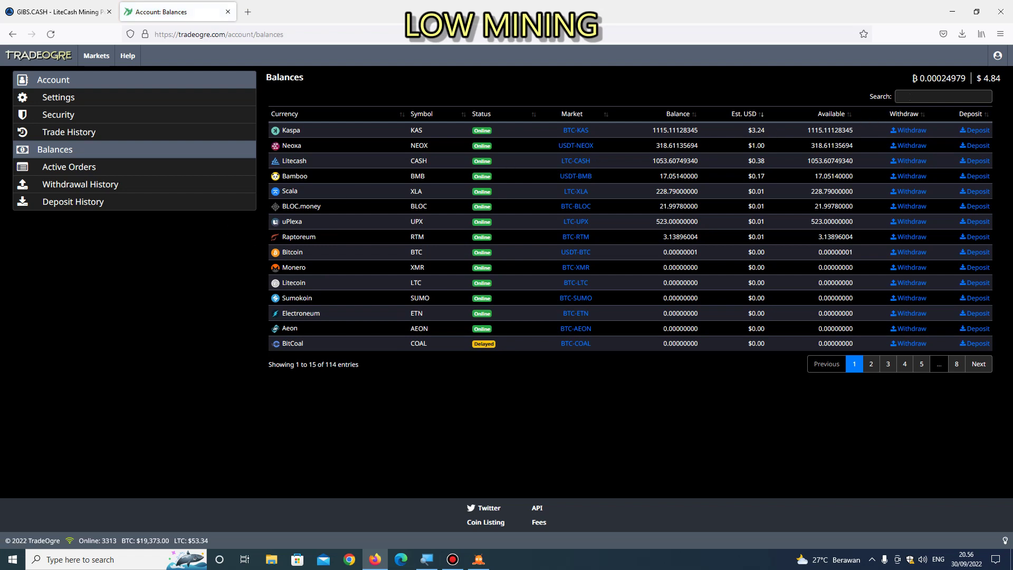
# - Filter balances for CASH, open the Litecash deposit page and copy its deposit address
pyautogui.click(911, 97)
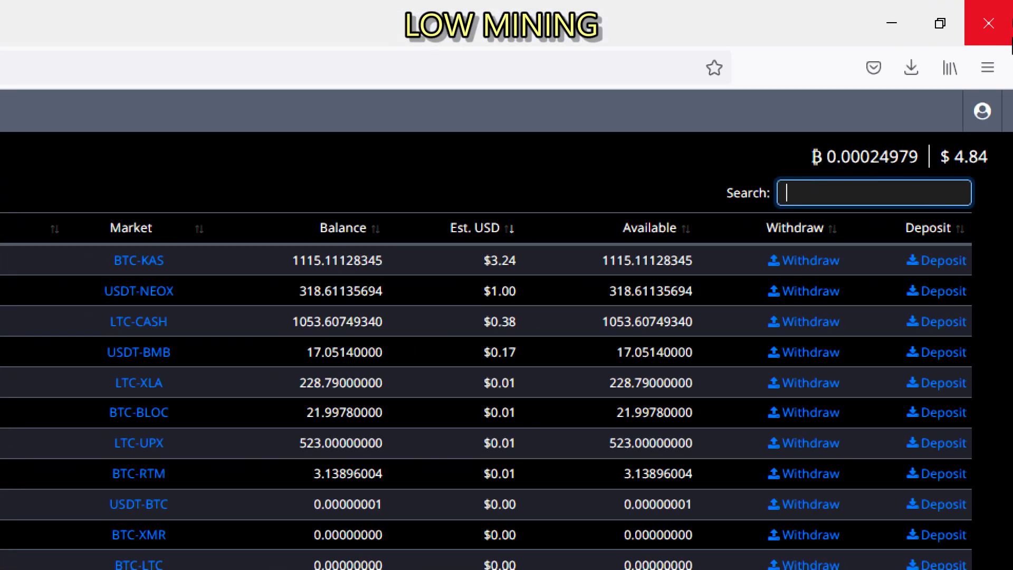
pyautogui.write('CAS')
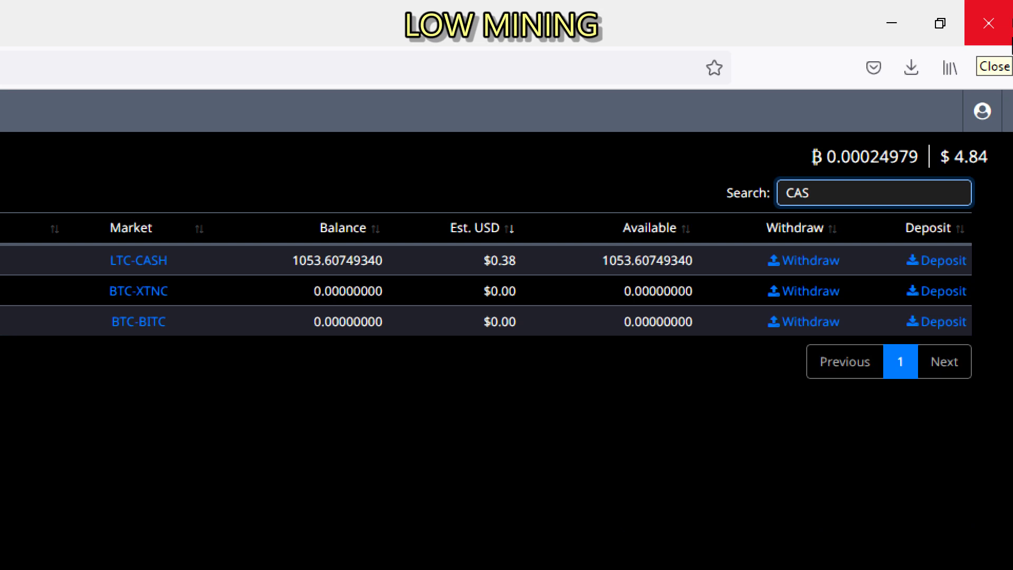
pyautogui.write('H')
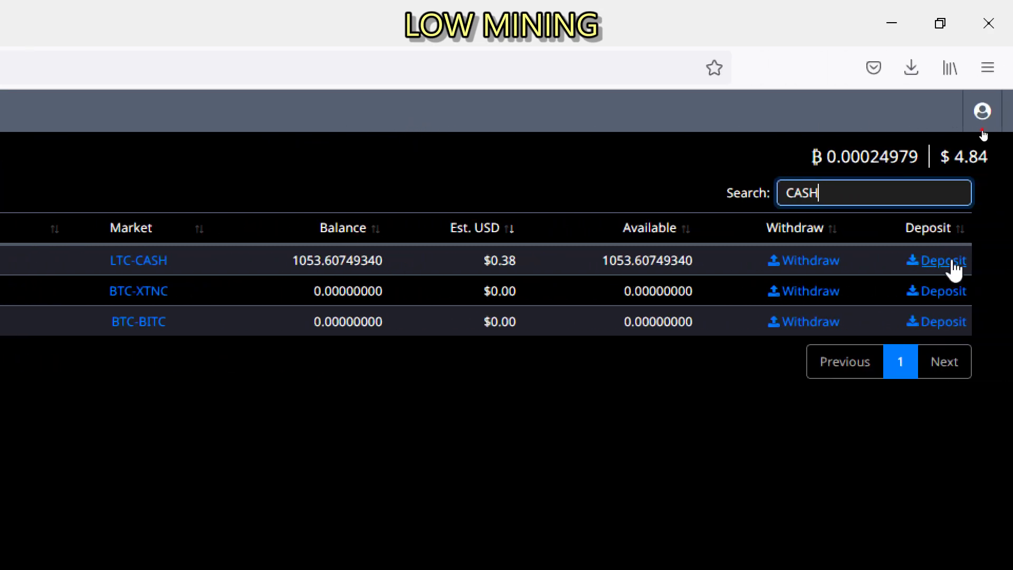
pyautogui.click(1009, 260)
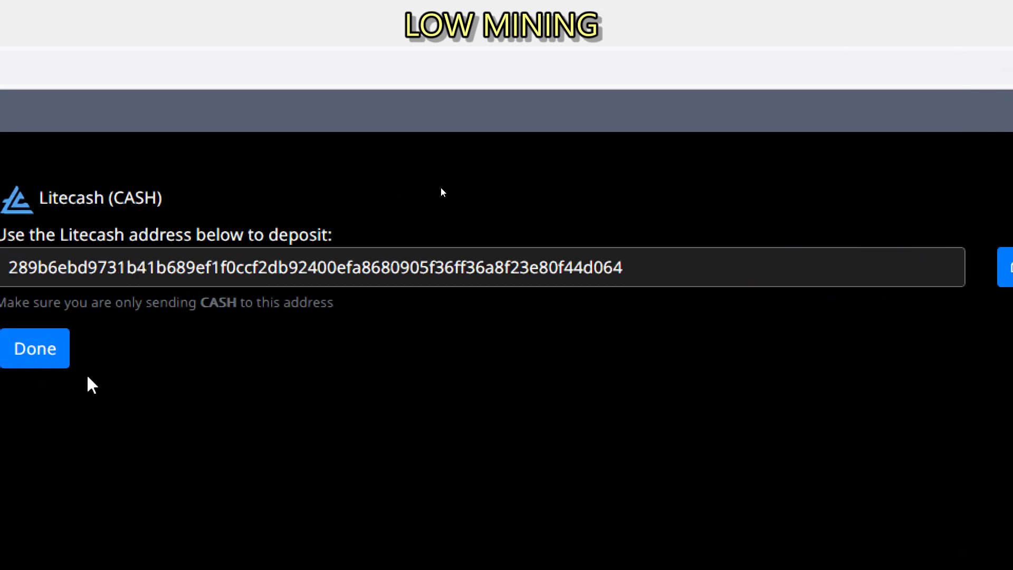
pyautogui.click(755, 284)
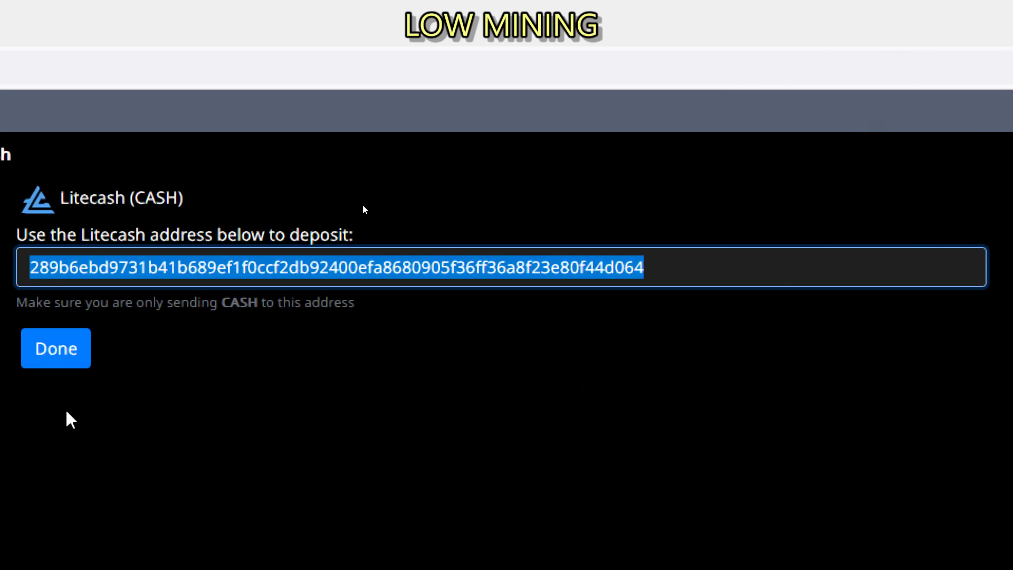
pyautogui.click(1012, 289)
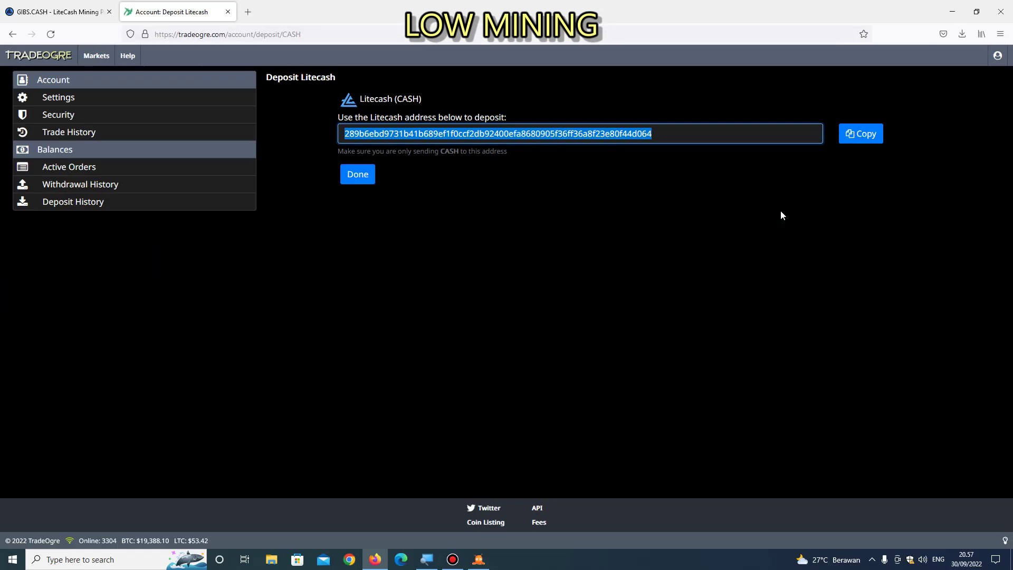
pyautogui.click(962, 9)
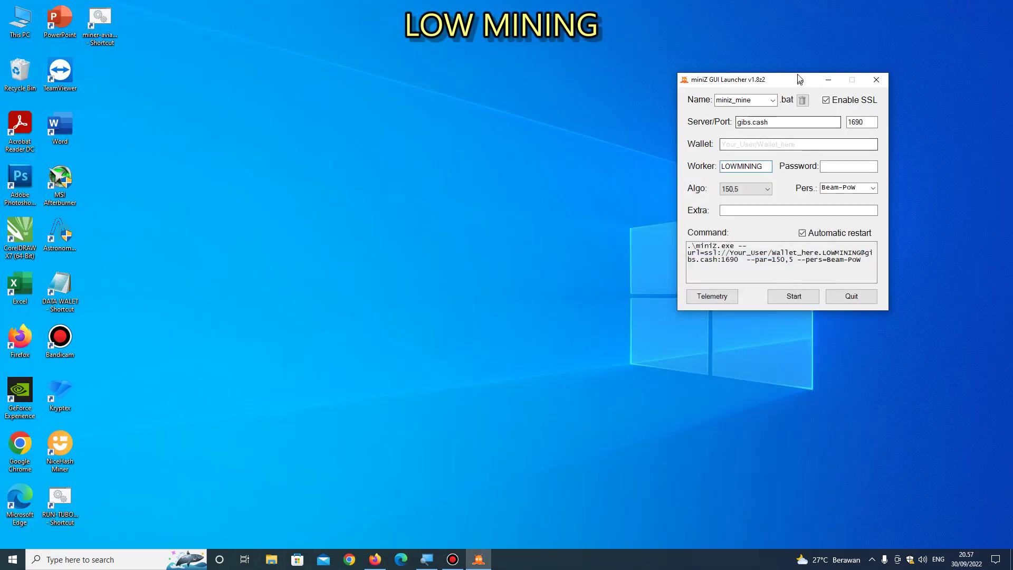
pyautogui.moveTo(798, 78); pyautogui.dragTo(534, 80)
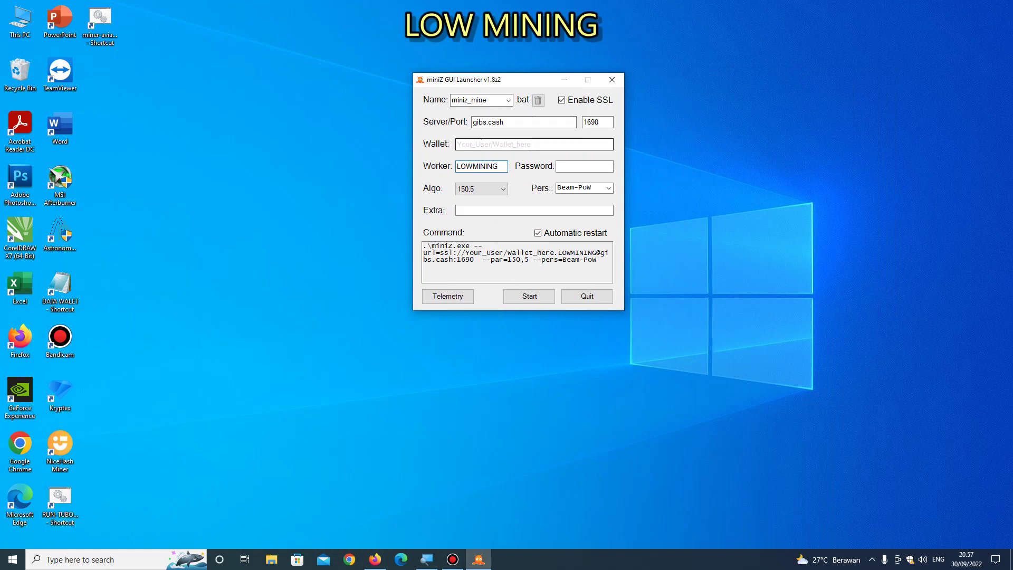
pyautogui.click(481, 143)
pyautogui.rightClick(480, 142)
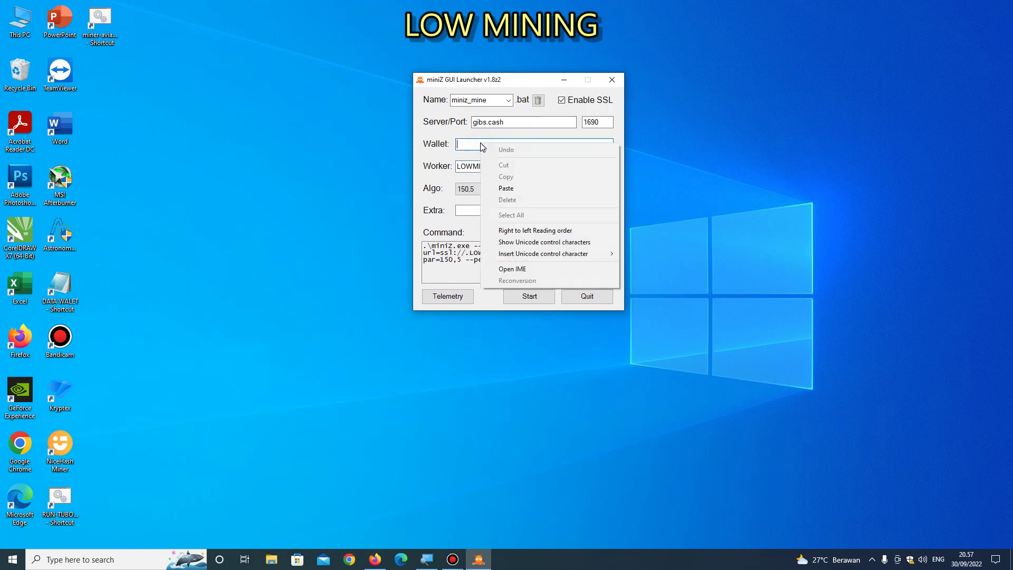
pyautogui.click(504, 188)
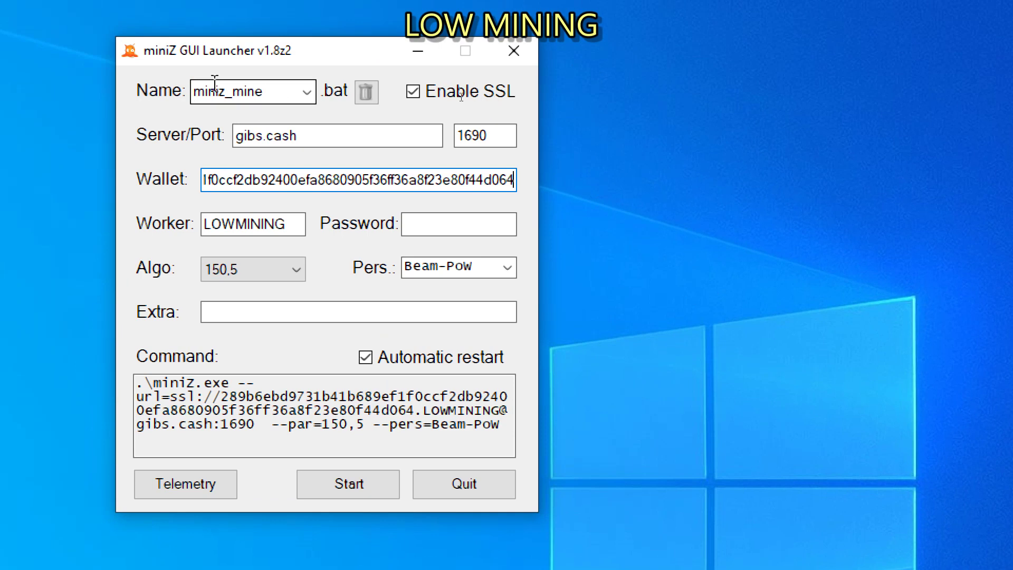
pyautogui.click(415, 94)
pyautogui.click(414, 94)
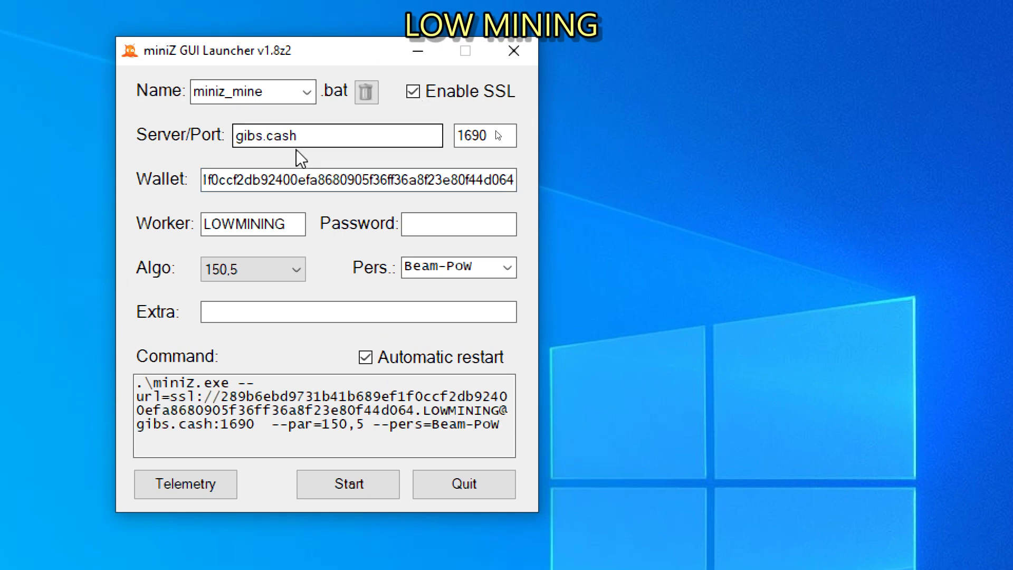
pyautogui.click(254, 143)
pyautogui.click(458, 140)
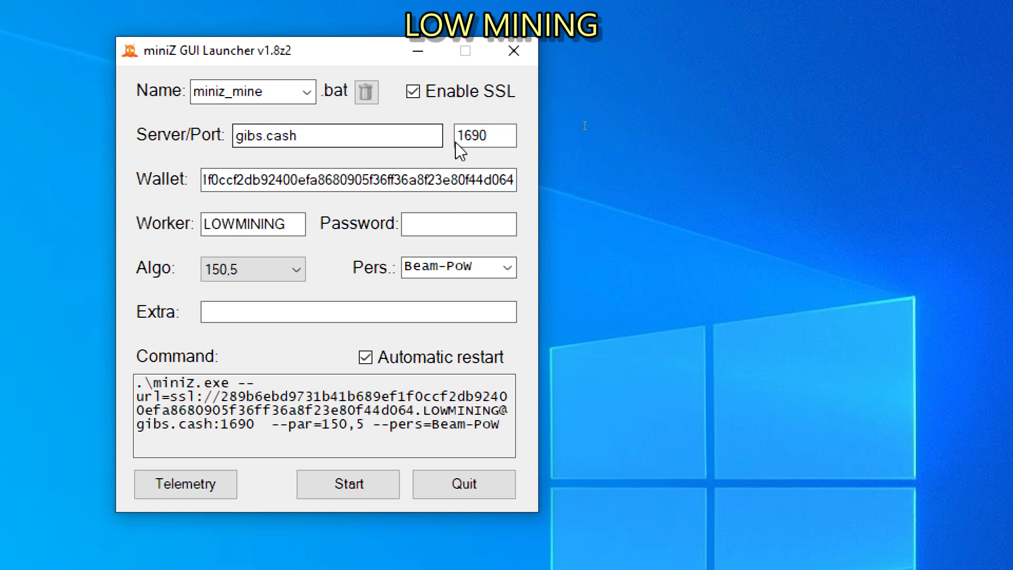
pyautogui.click(225, 186)
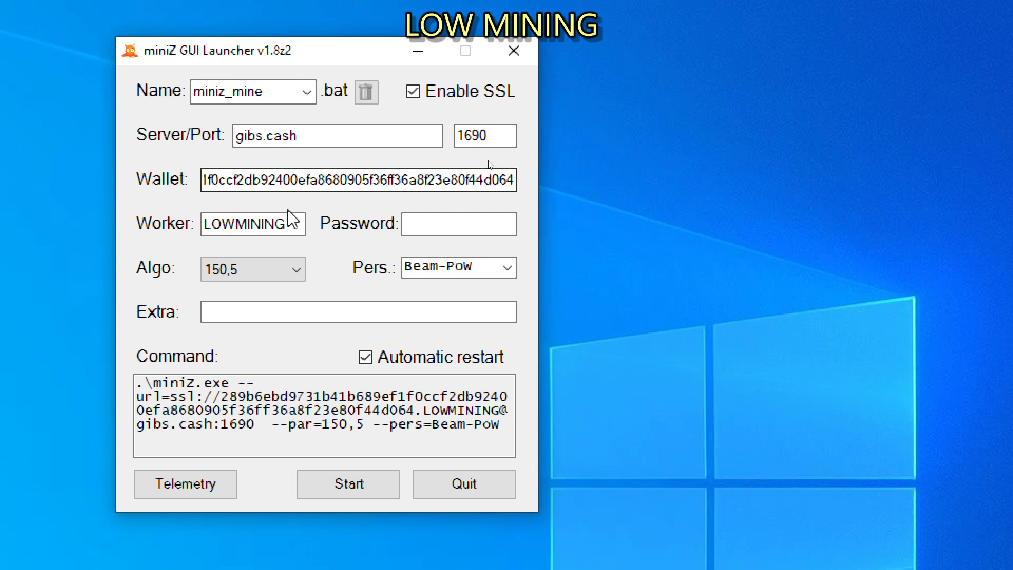
pyautogui.click(248, 224)
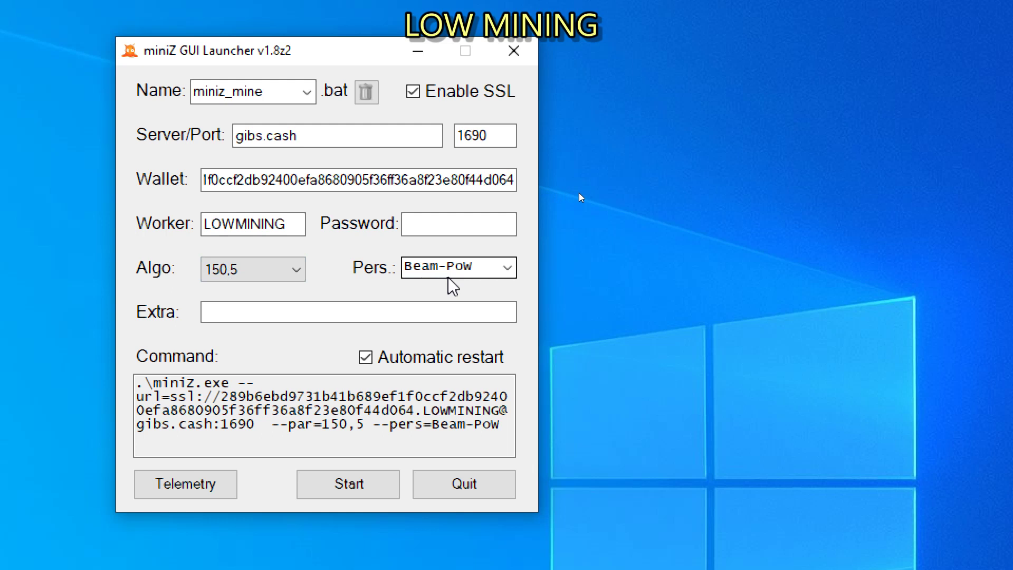
# - Start miniZ on the RTX 2060 and watch the console reach about 23 Sol/s
pyautogui.click(348, 484)
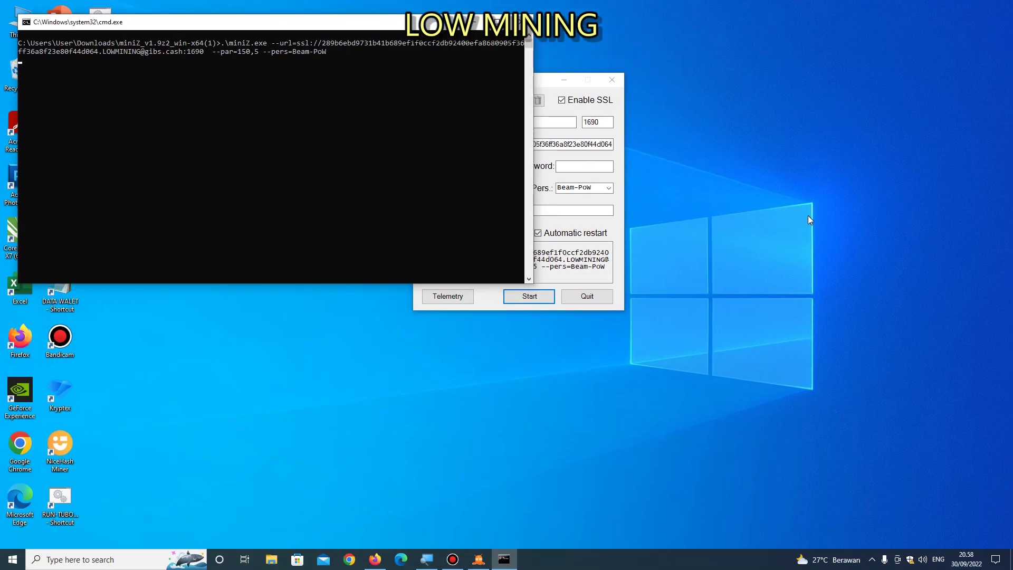
pyautogui.click(542, 82)
pyautogui.moveTo(543, 82); pyautogui.dragTo(864, 42)
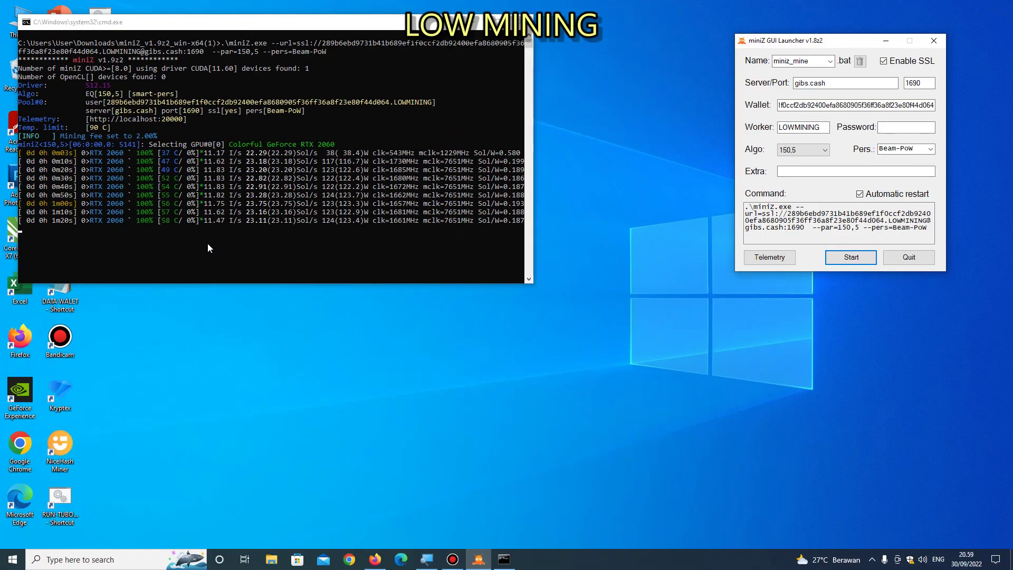
pyautogui.click(475, 22)
# - Return to Firefox's GIBS.CASH Getting Started tab and scroll to the top
pyautogui.click(885, 40)
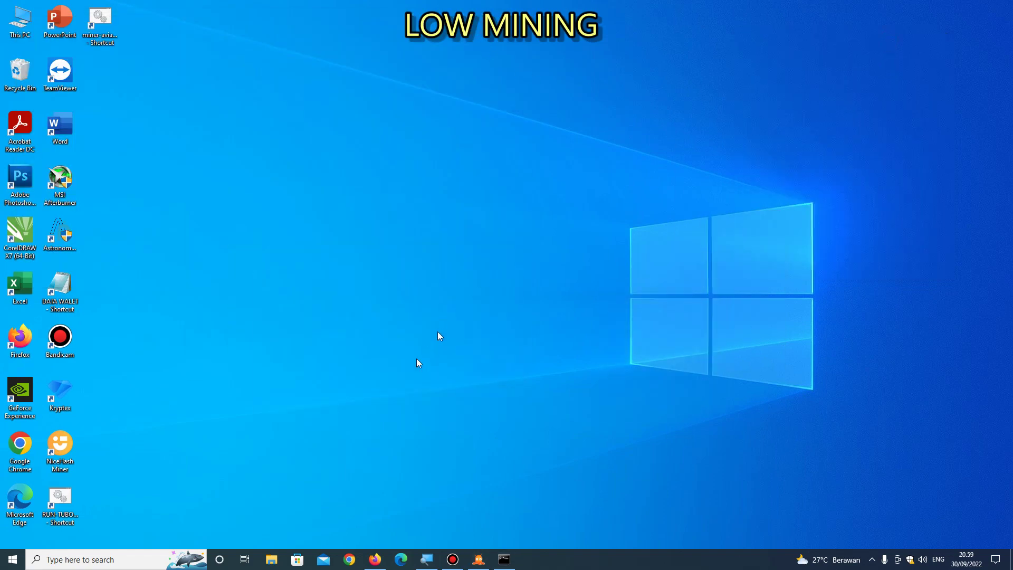
pyautogui.click(375, 559)
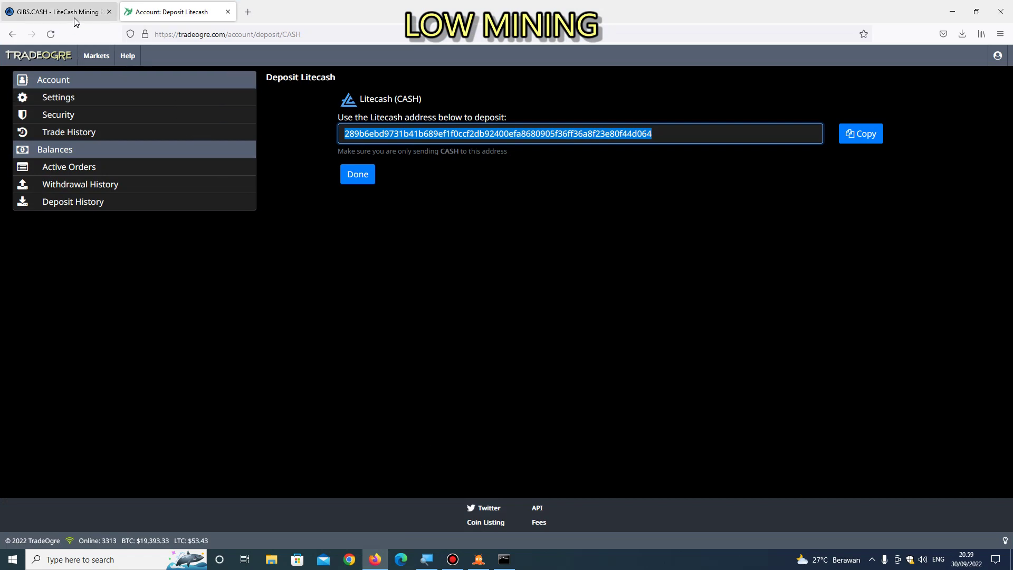
pyautogui.click(58, 12)
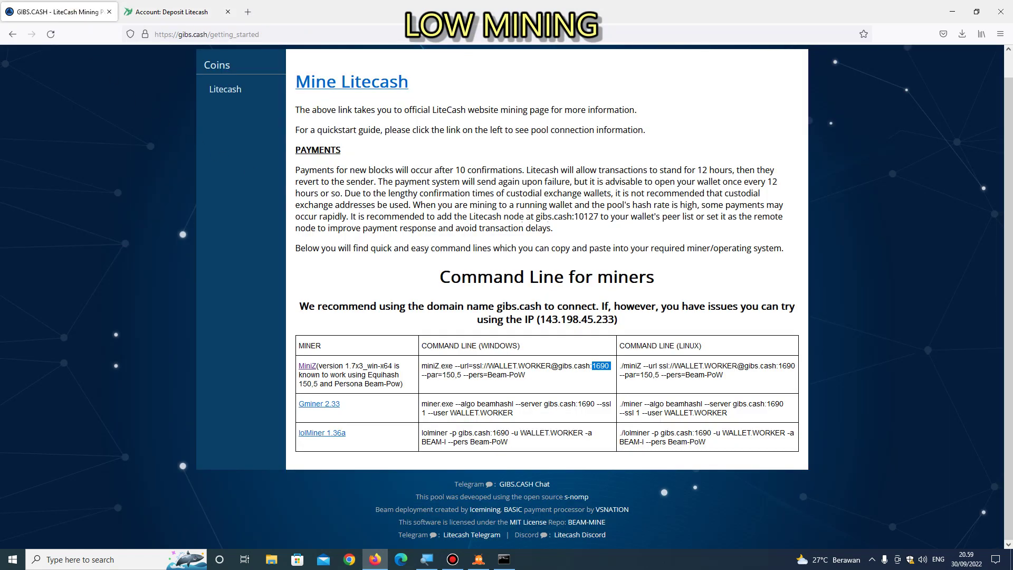
pyautogui.scroll(1, 555, 173)
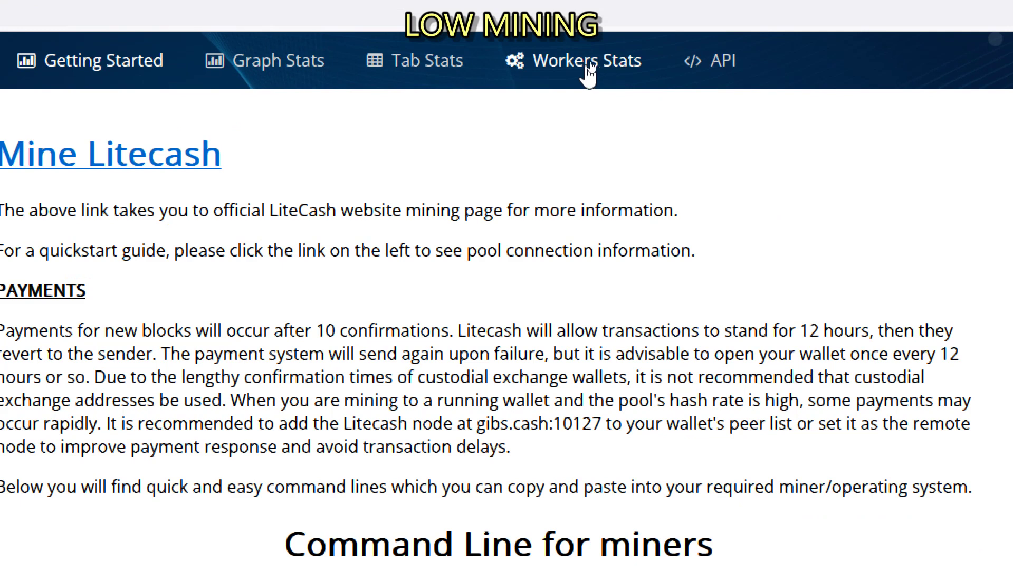
# - Look up the deposit wallet in Workers Stats, showing LOWMINING at 12.92 Sol/s
pyautogui.click(589, 69)
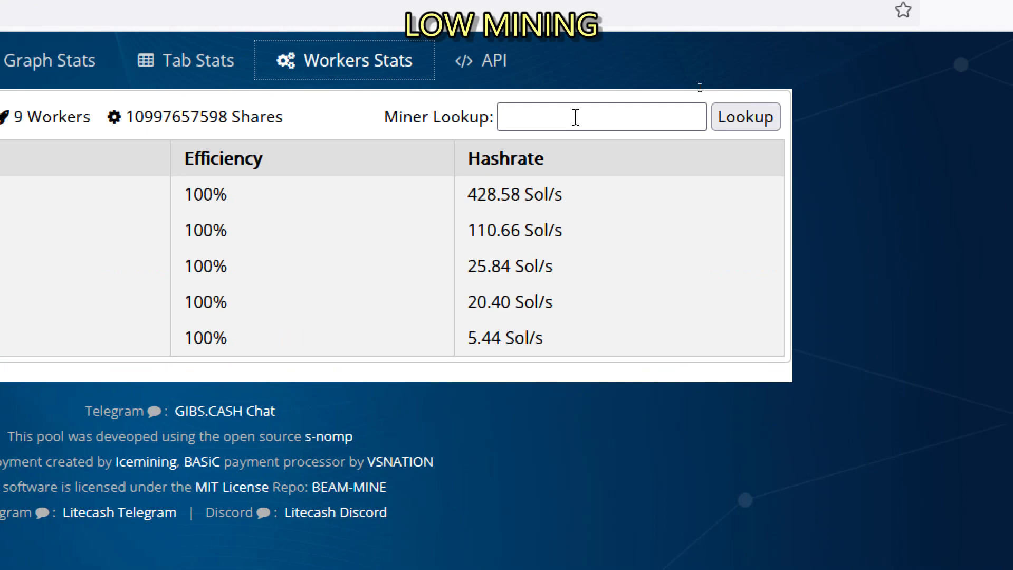
pyautogui.click(576, 117)
pyautogui.rightClick(574, 118)
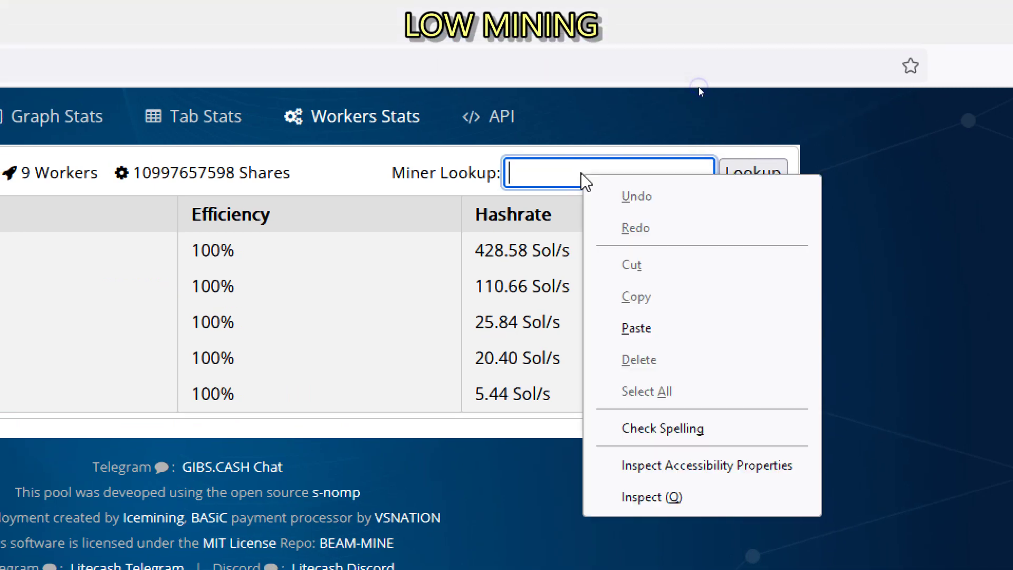
pyautogui.click(618, 327)
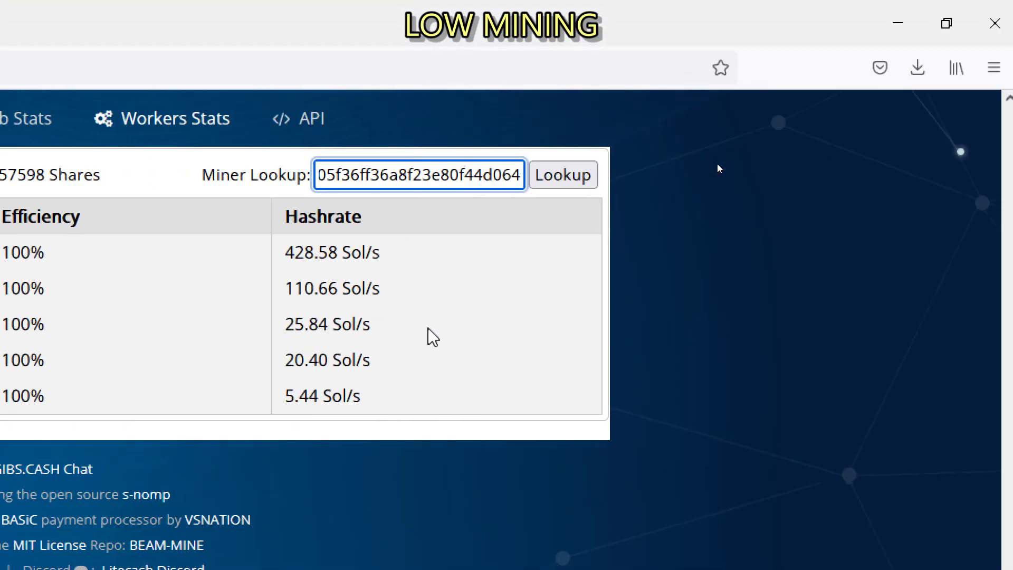
pyautogui.click(552, 185)
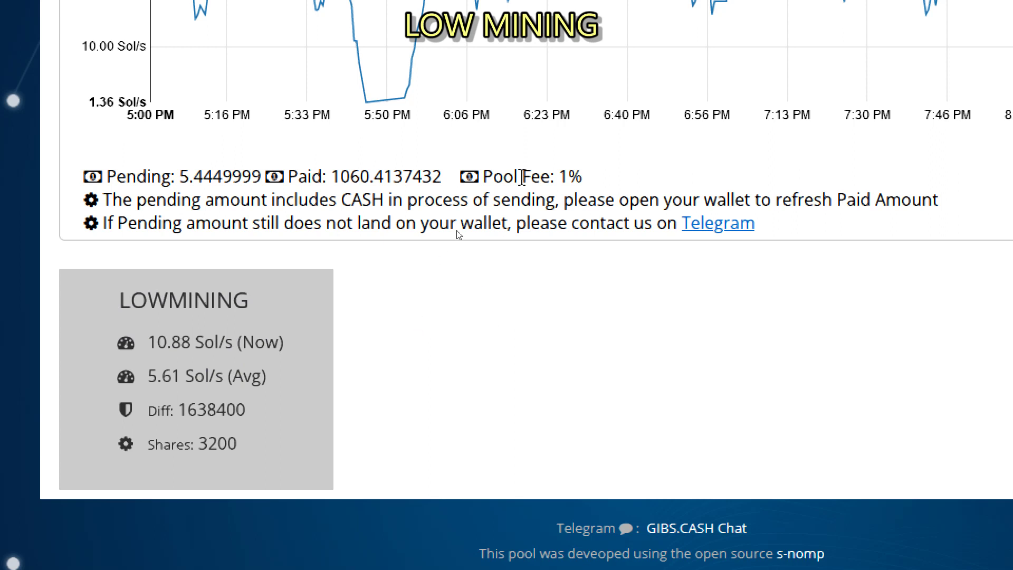
pyautogui.scroll(3, 609, 26)
pyautogui.scroll(1, 609, 26)
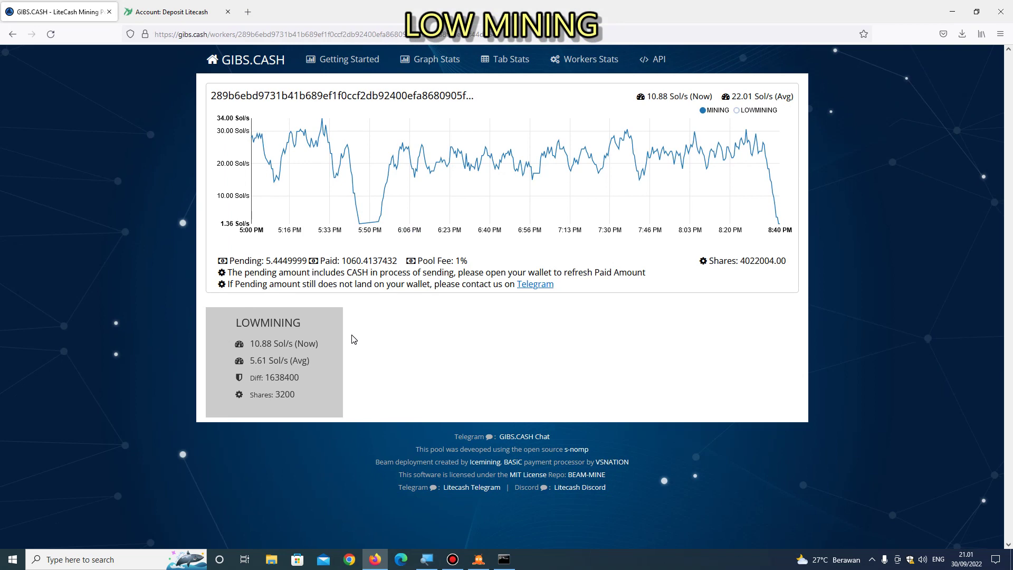
# - Switch to the TradeOgre tab and reopen Balances showing 1053.60749340 CASH
pyautogui.click(177, 11)
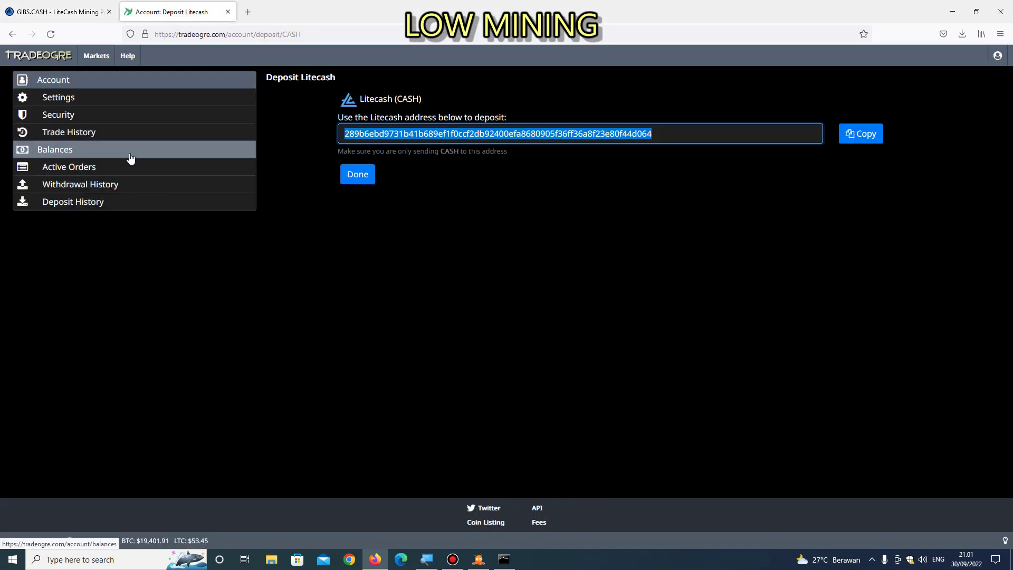
pyautogui.click(5, 156)
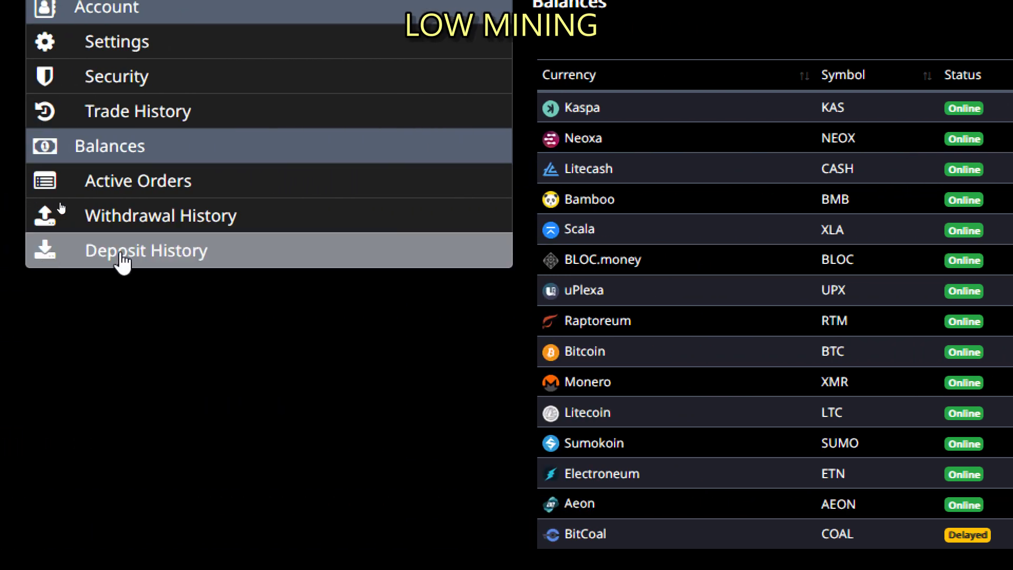
# - Review the Deposit History, then open the LTC-CASH market from Balances
pyautogui.click(124, 255)
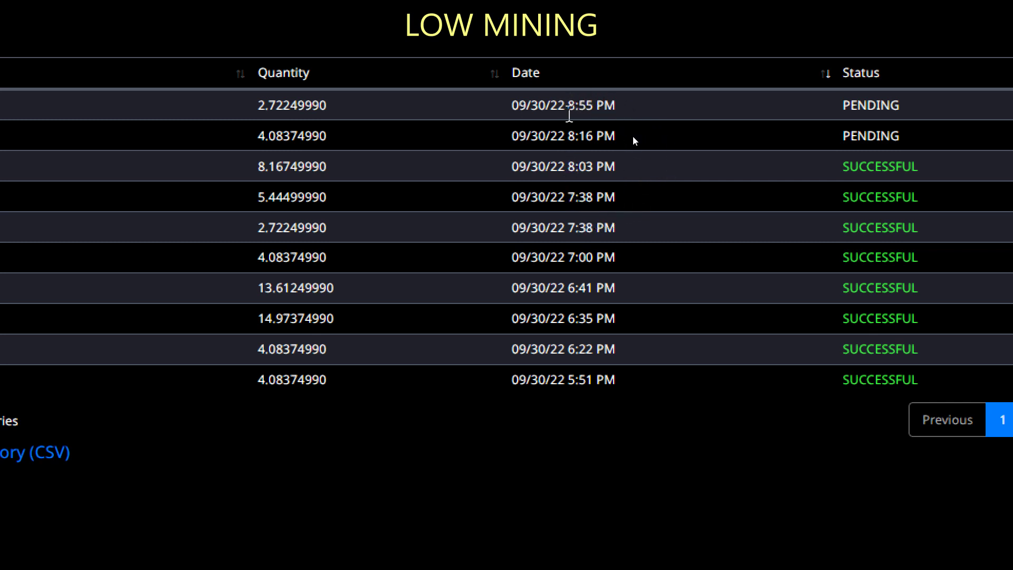
pyautogui.hscroll(6, 690, 185)
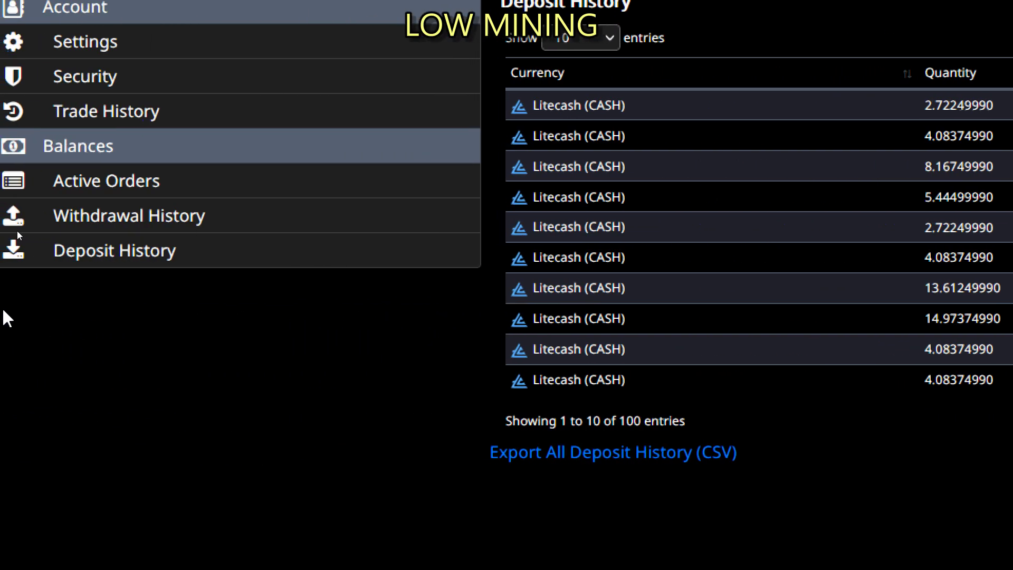
pyautogui.click(105, 157)
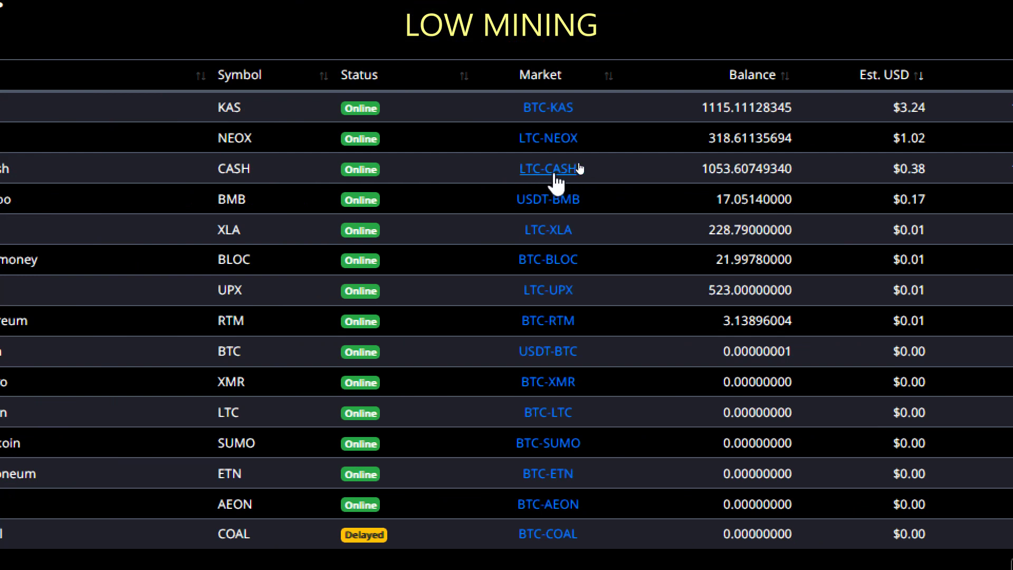
pyautogui.click(555, 174)
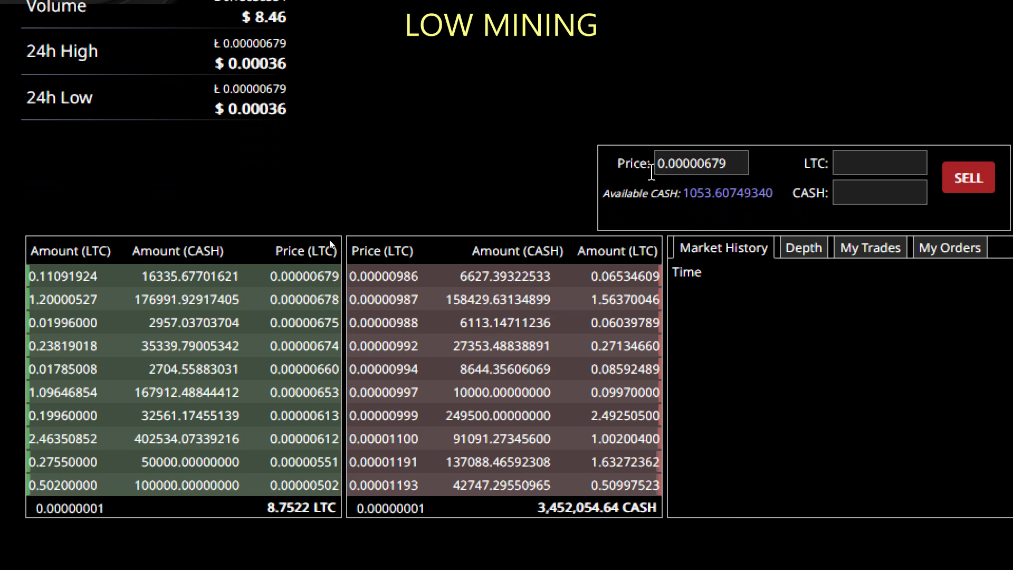
# - Try selling all 1053.60749340 CASH for 0.00713968 LTC at 0.00000679
pyautogui.click(727, 160)
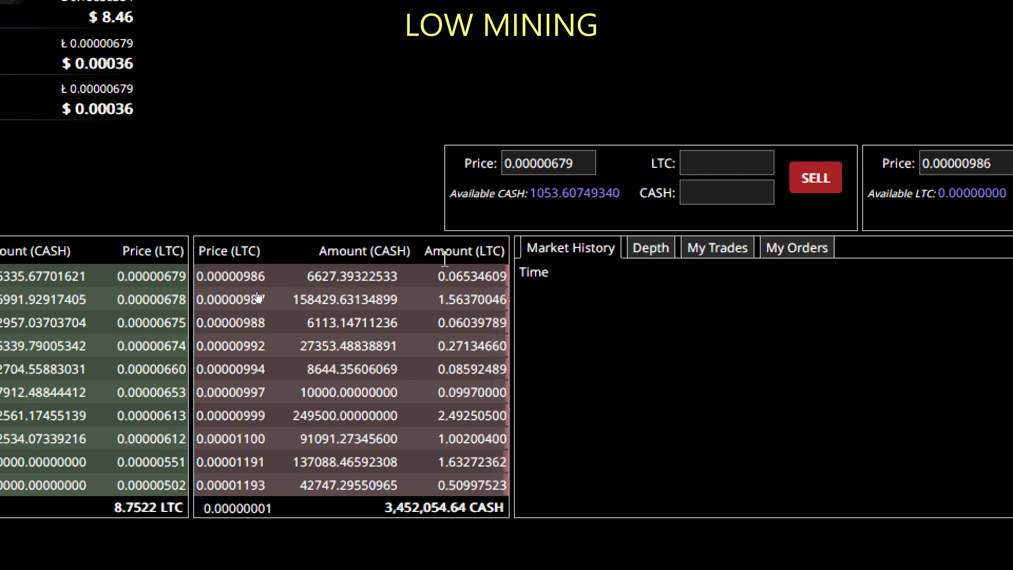
pyautogui.scroll(-3, 164, 338)
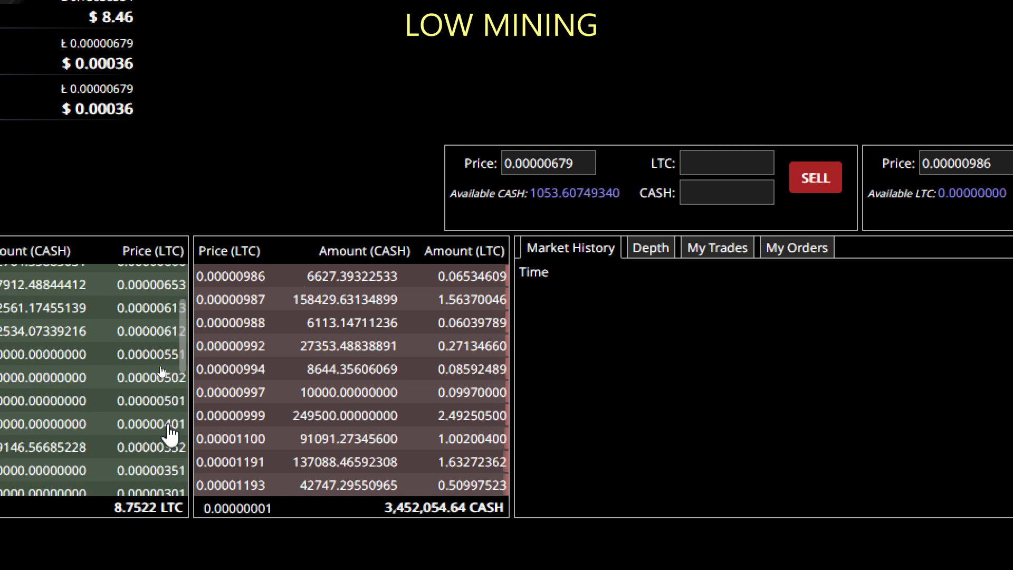
pyautogui.scroll(3, 161, 395)
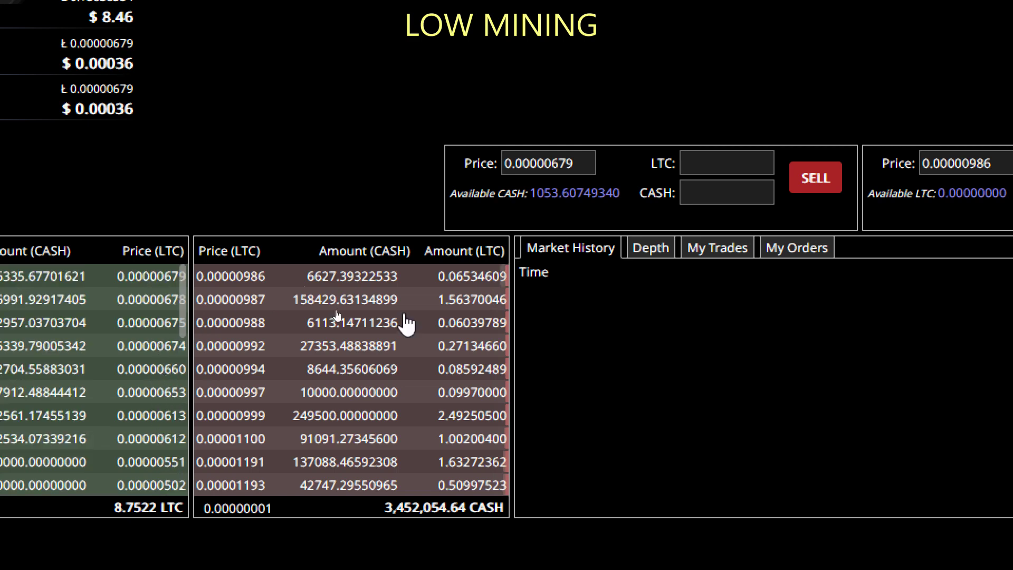
pyautogui.click(593, 194)
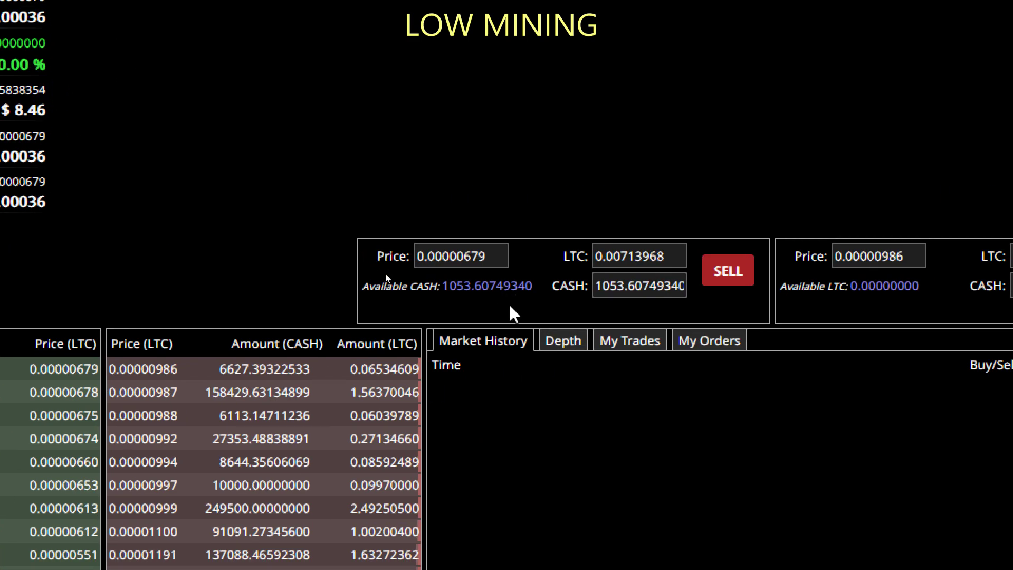
pyautogui.click(738, 284)
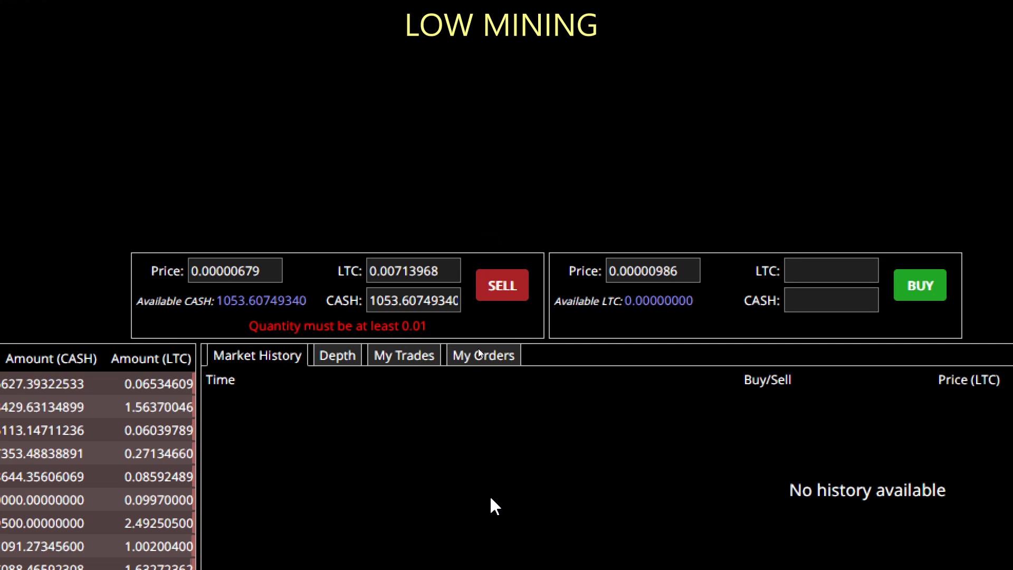
# - Copy the 0.01 minimum quantity from the sell error message
pyautogui.doubleClick(412, 327)
pyautogui.rightClick(427, 330)
pyautogui.click(544, 317)
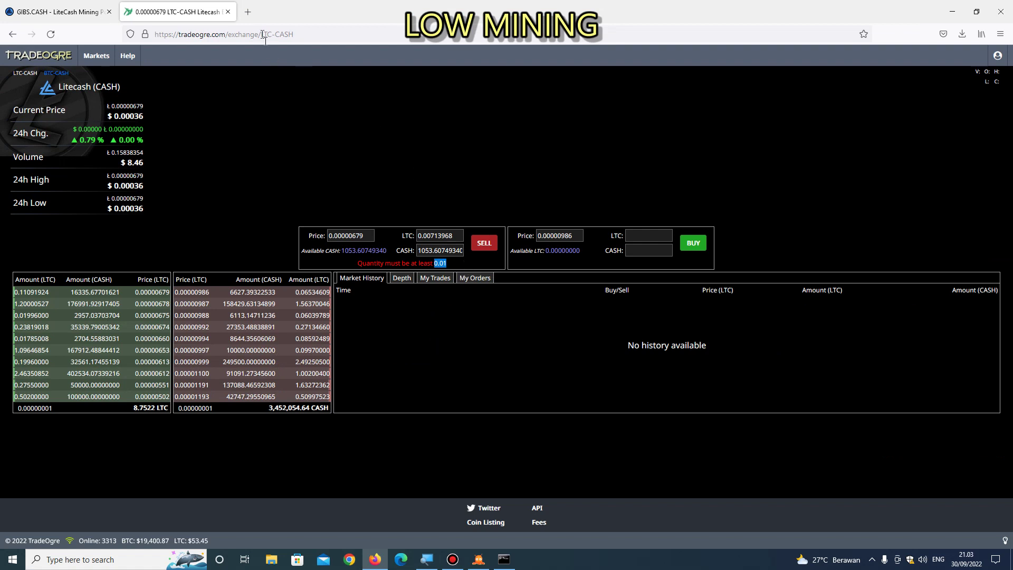
pyautogui.click(248, 13)
# - Search Google for 'convert LTC to IDR'
pyautogui.click(225, 36)
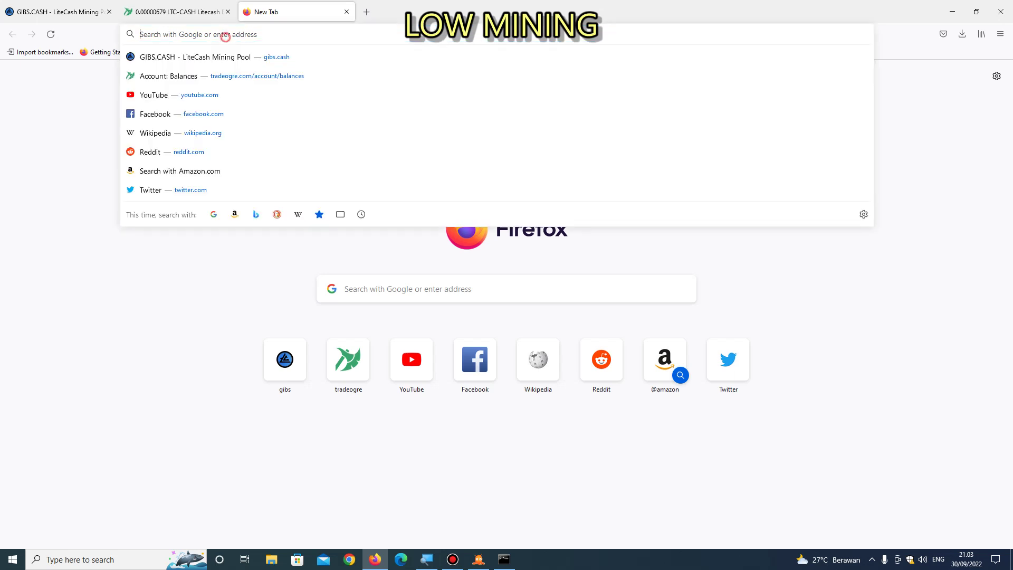
pyautogui.write('c')
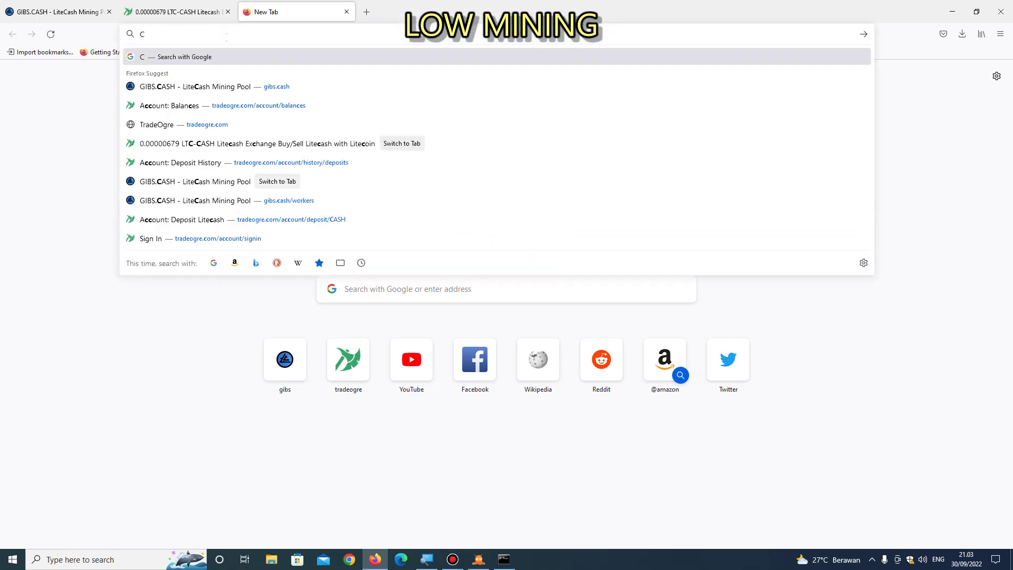
pyautogui.write('ONVER')
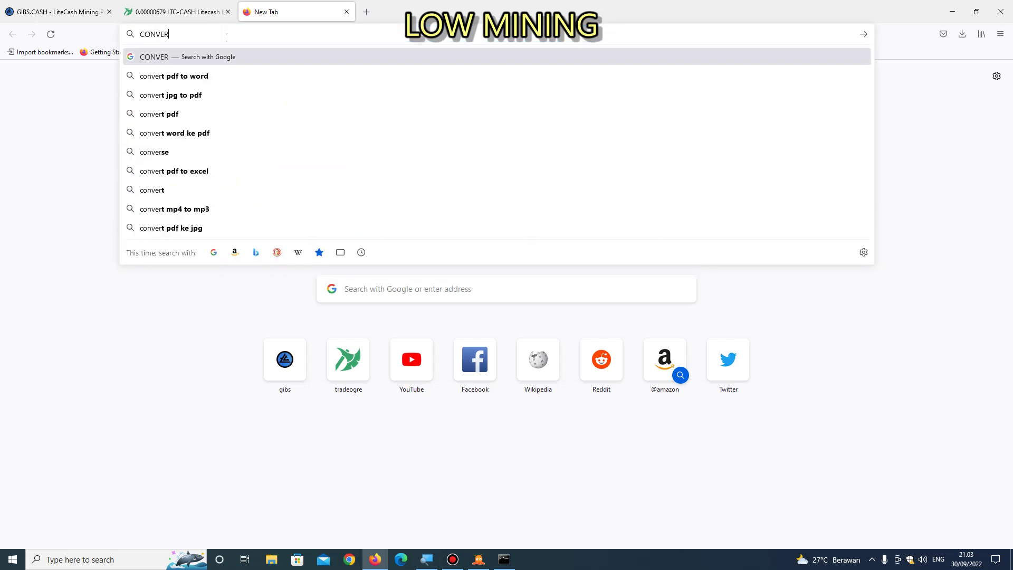
pyautogui.write('T LT')
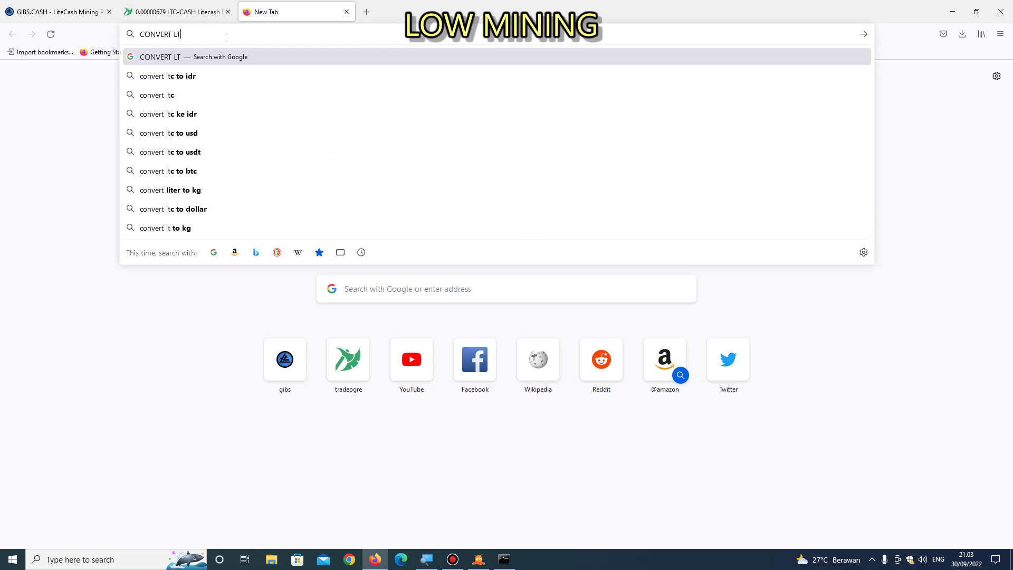
pyautogui.write('C TO IDR')
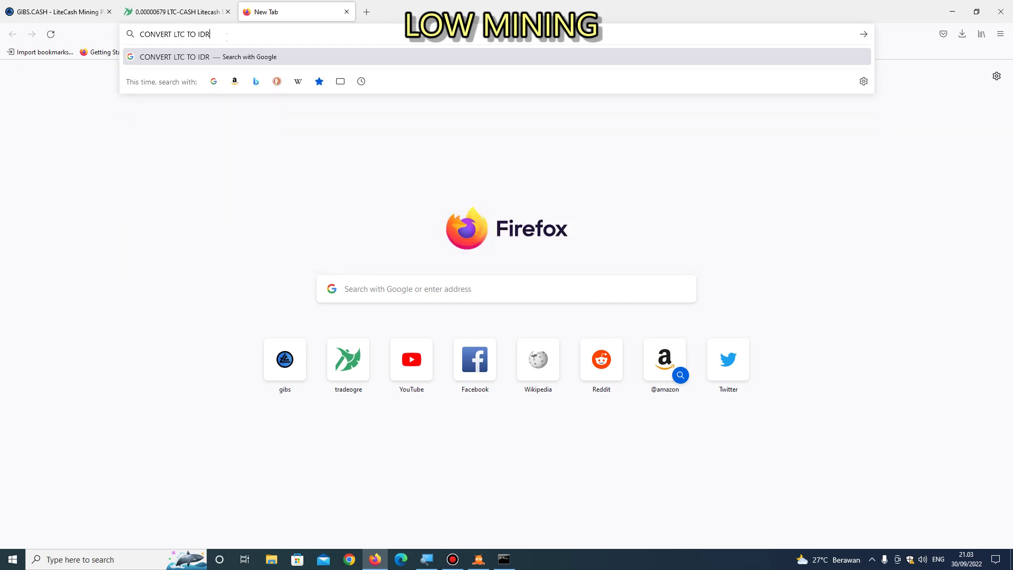
pyautogui.press('Return')
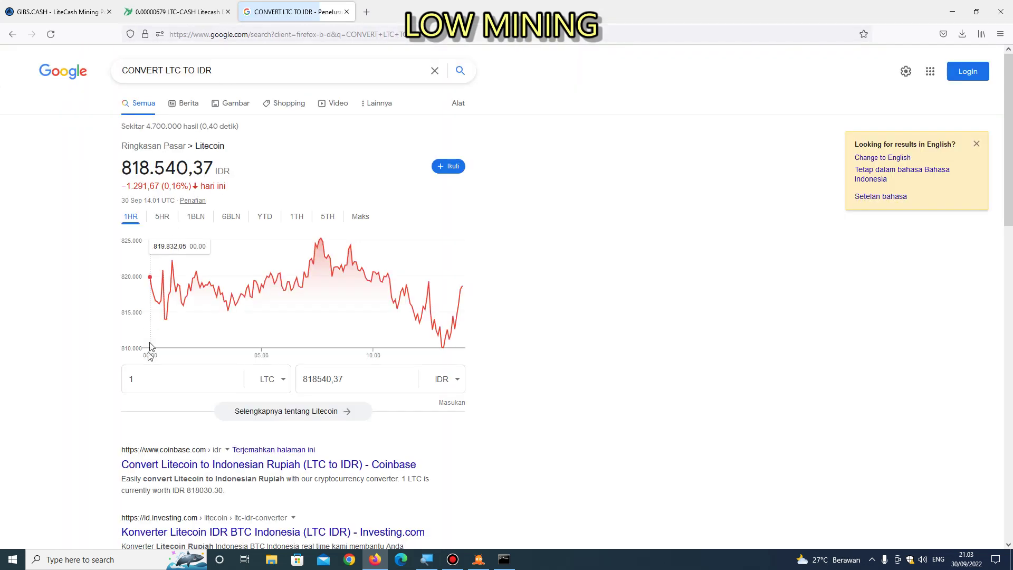
# - Convert 0.01 LTC to IDR (8185,4 IDR), then return to the TradeOgre LTC-CASH tab
pyautogui.moveTo(129, 384); pyautogui.dragTo(142, 383)
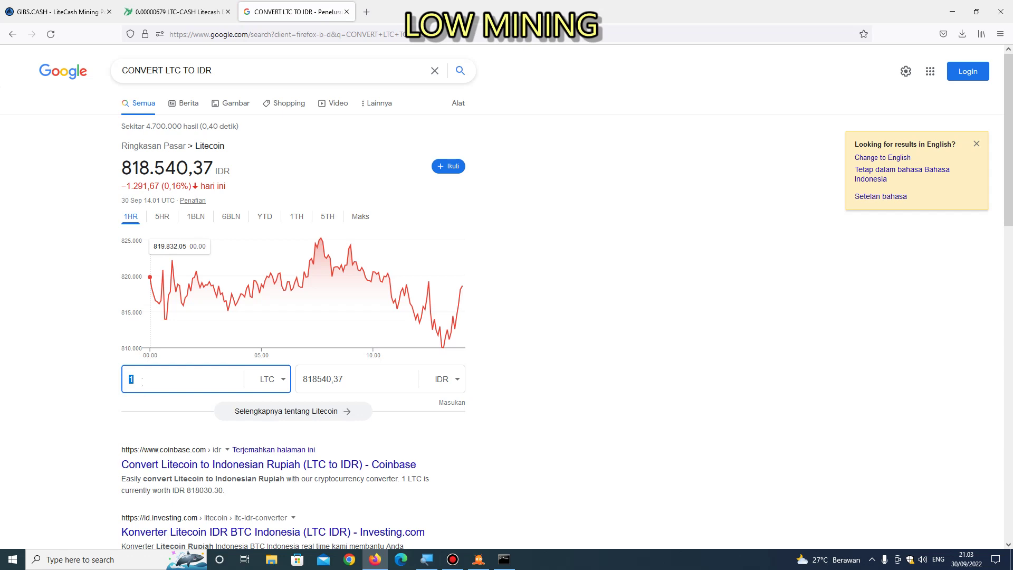
pyautogui.press('BackSpace')
pyautogui.rightClick(141, 381)
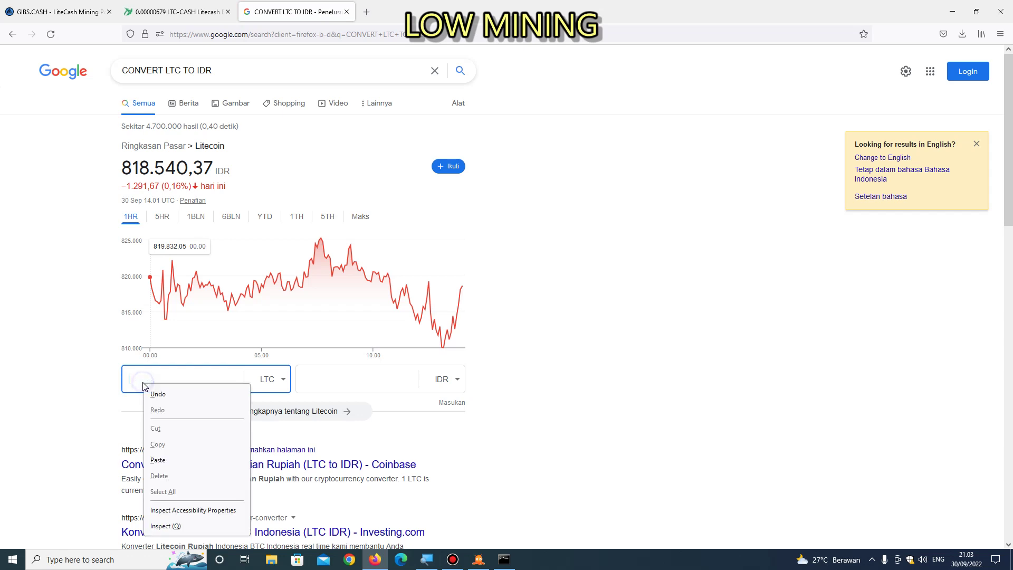
pyautogui.click(166, 457)
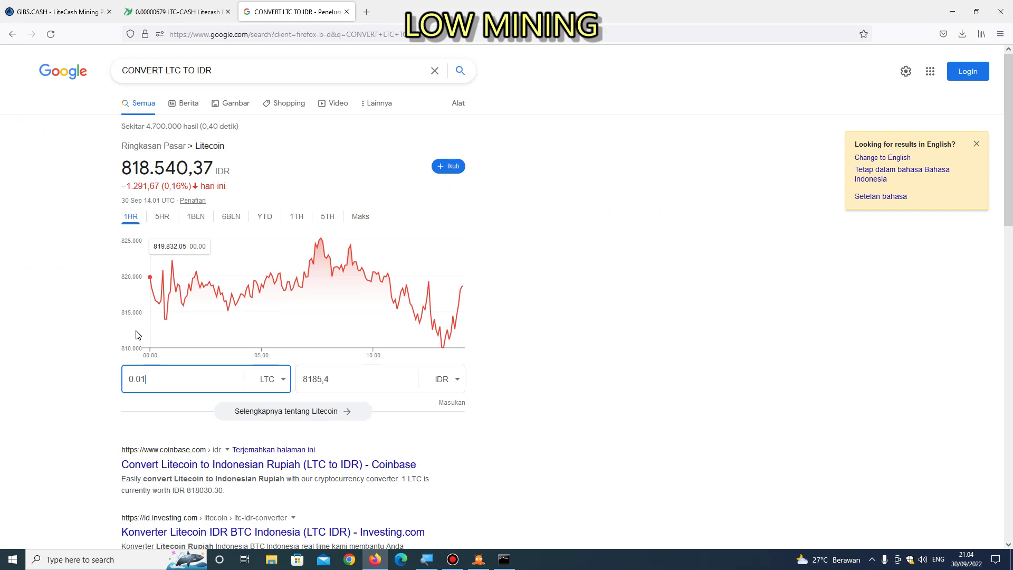
pyautogui.click(177, 12)
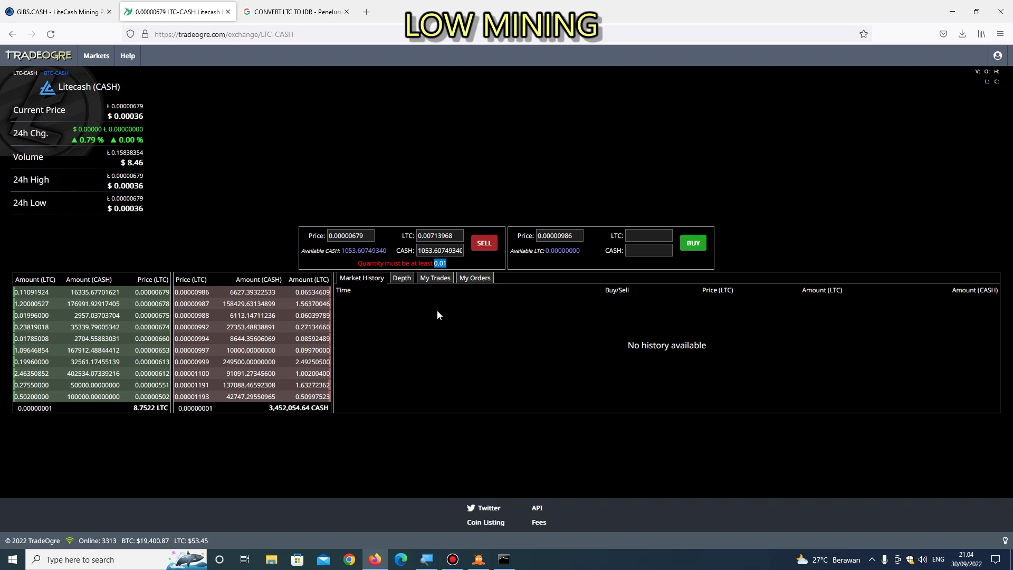
# - Go to Balances and start a Litecoin withdrawal: 0.00000000 LTC available, 0.00100000 fee
pyautogui.press('super')
pyautogui.press('super')
pyautogui.click(996, 58)
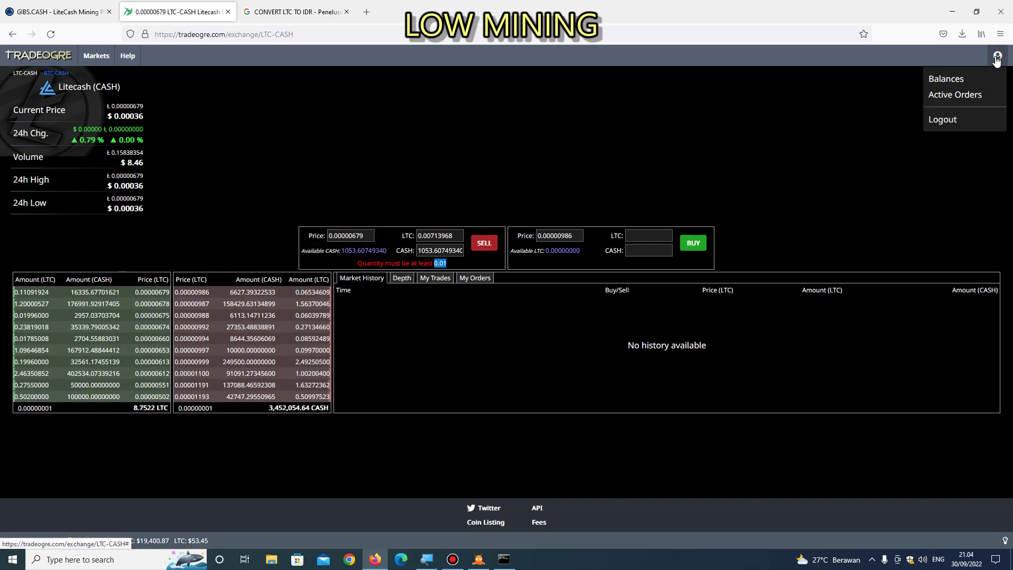
pyautogui.click(967, 79)
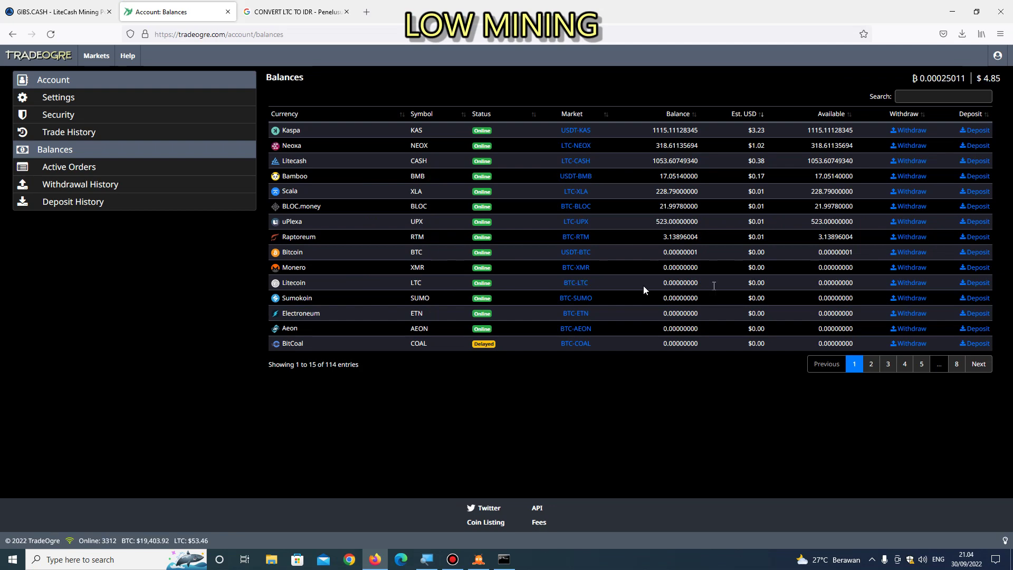
pyautogui.click(914, 286)
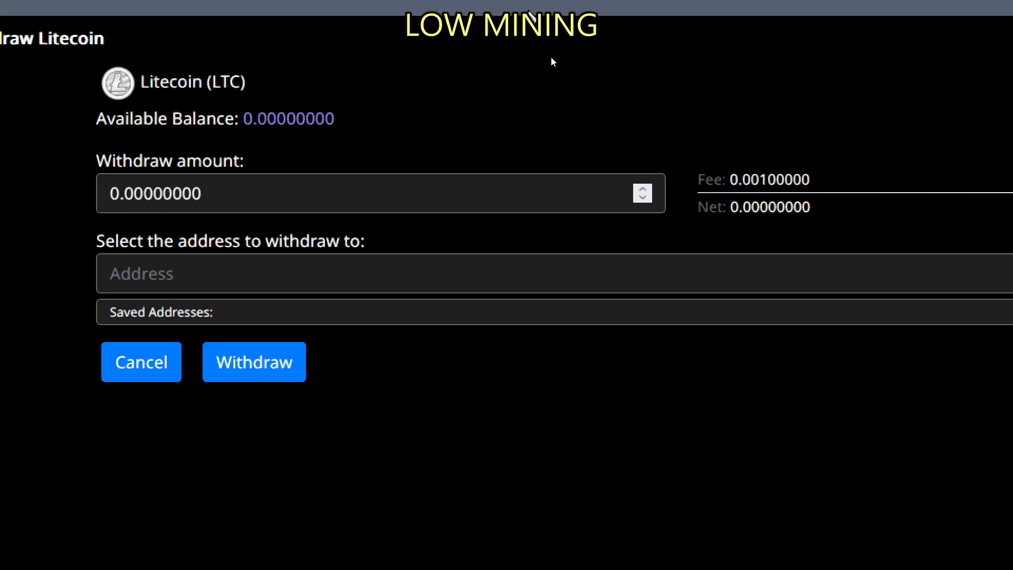
# - Fill the withdraw amount with the zero balance and copy the 0.00100000 fee value
pyautogui.click(293, 138)
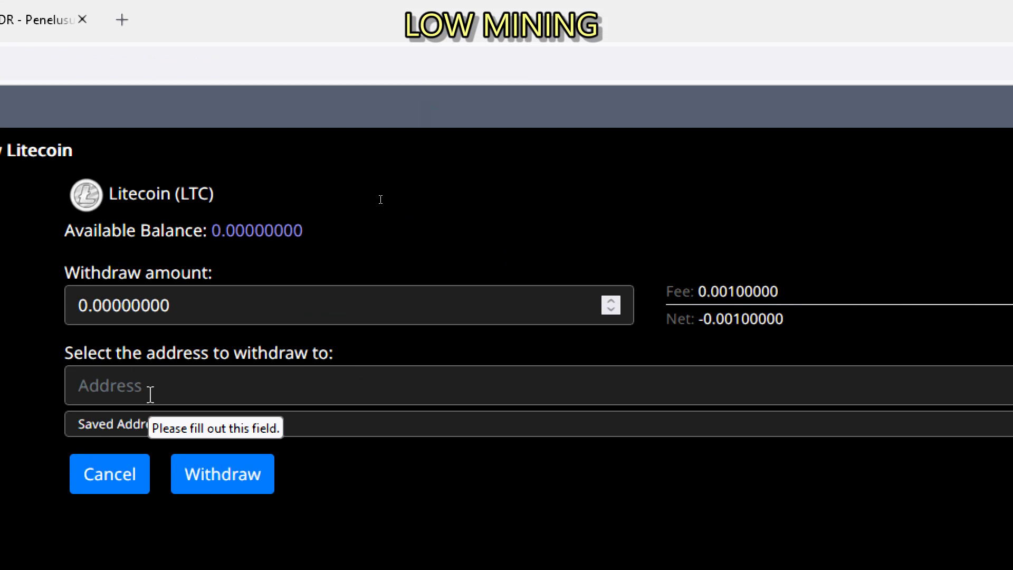
pyautogui.click(151, 394)
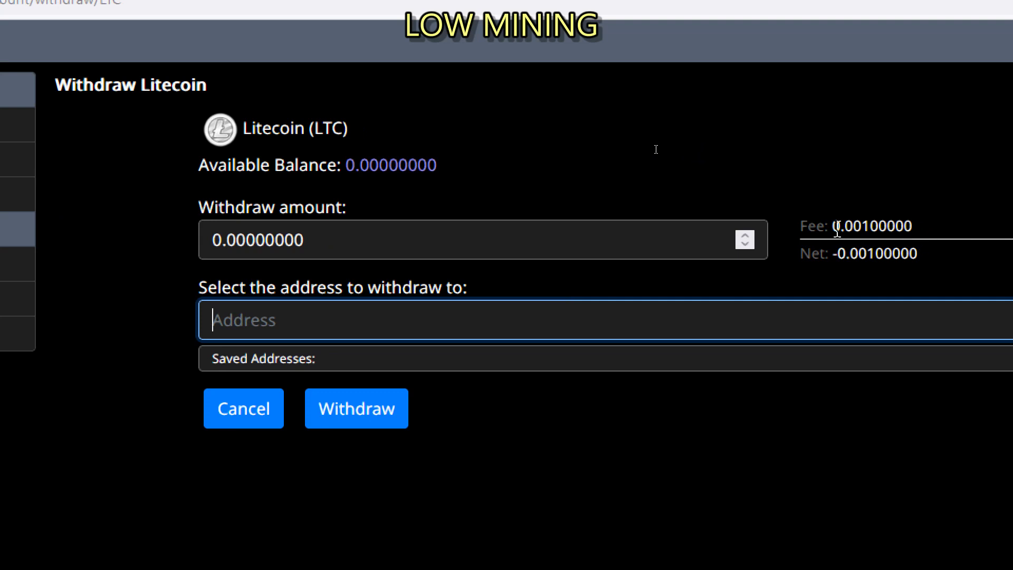
pyautogui.moveTo(833, 226); pyautogui.dragTo(873, 226)
pyautogui.rightClick(873, 232)
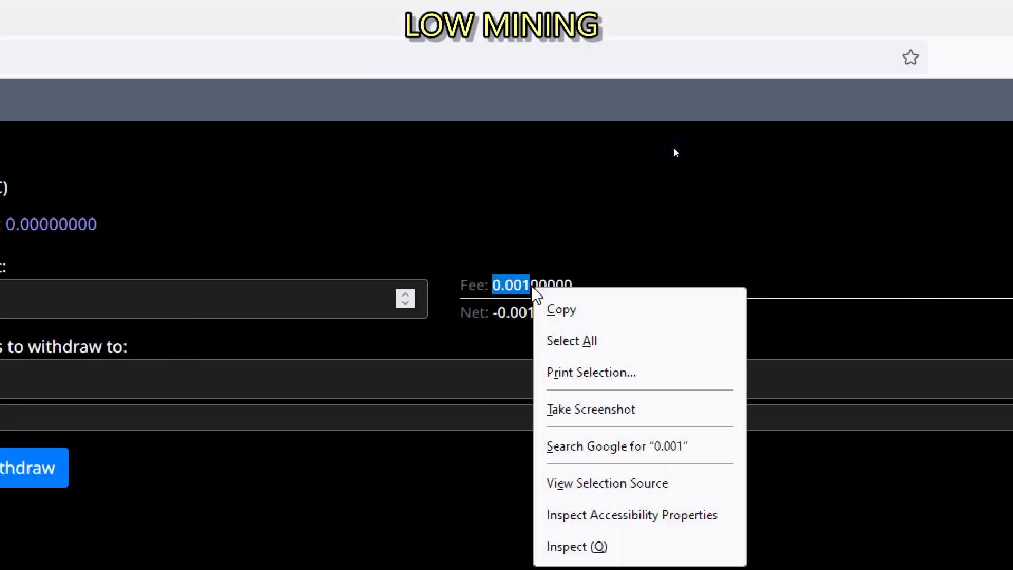
pyautogui.click(888, 247)
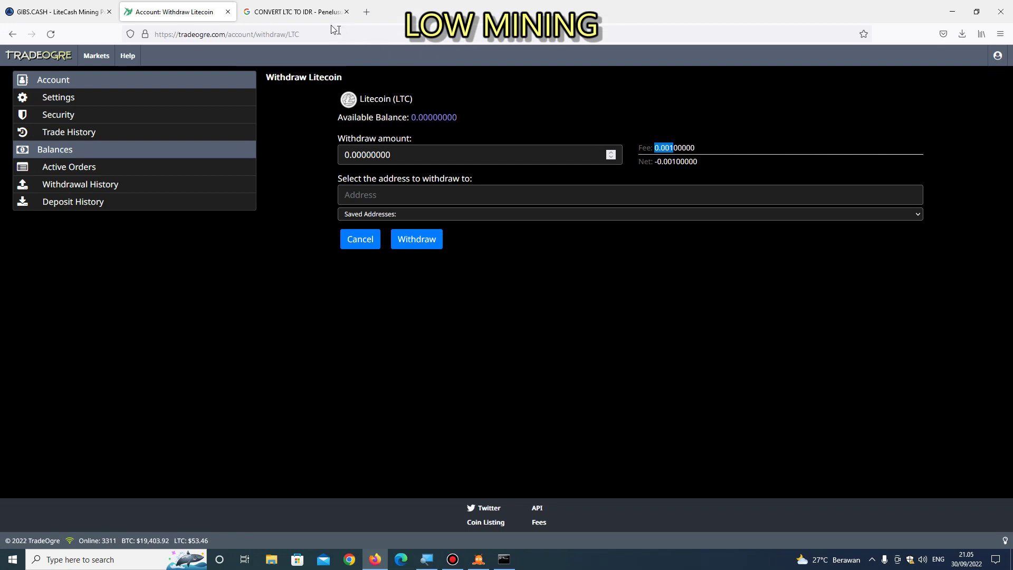
# - Convert the 0.001 LTC fee to IDR (818,54 IDR), then return to the withdrawal tab
pyautogui.click(316, 12)
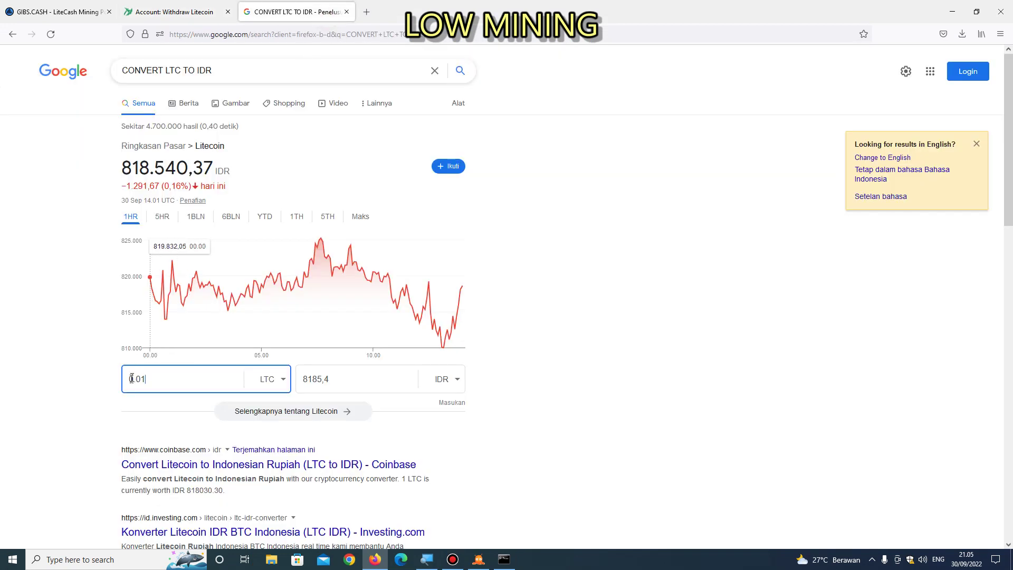
pyautogui.moveTo(129, 378); pyautogui.dragTo(157, 380)
pyautogui.rightClick(157, 380)
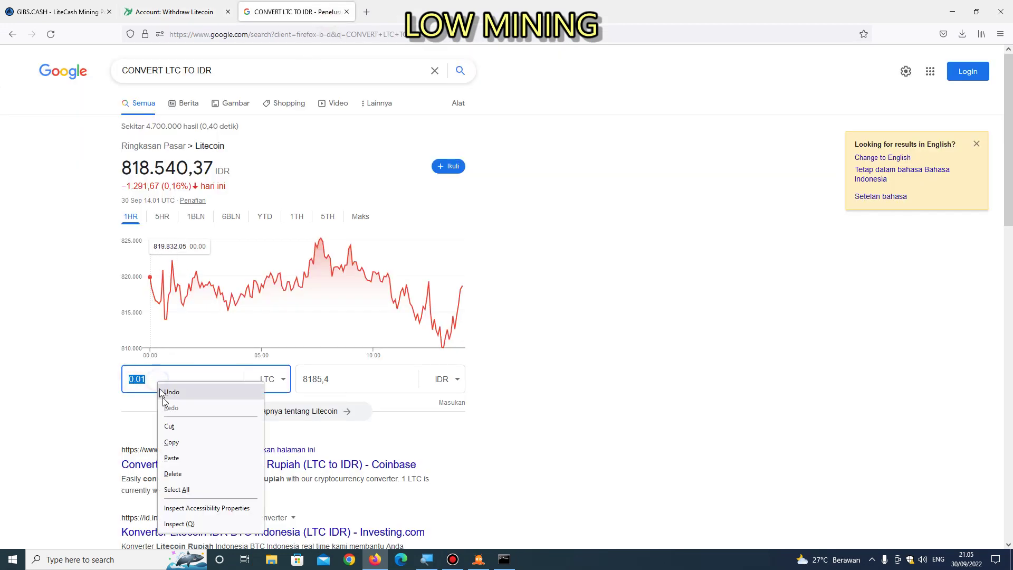
pyautogui.click(179, 458)
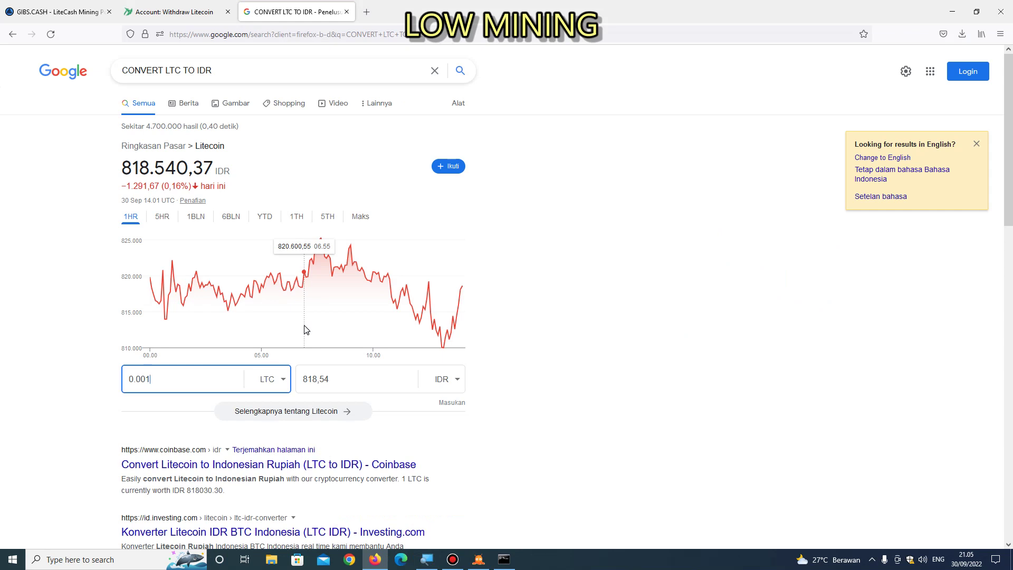
pyautogui.click(168, 13)
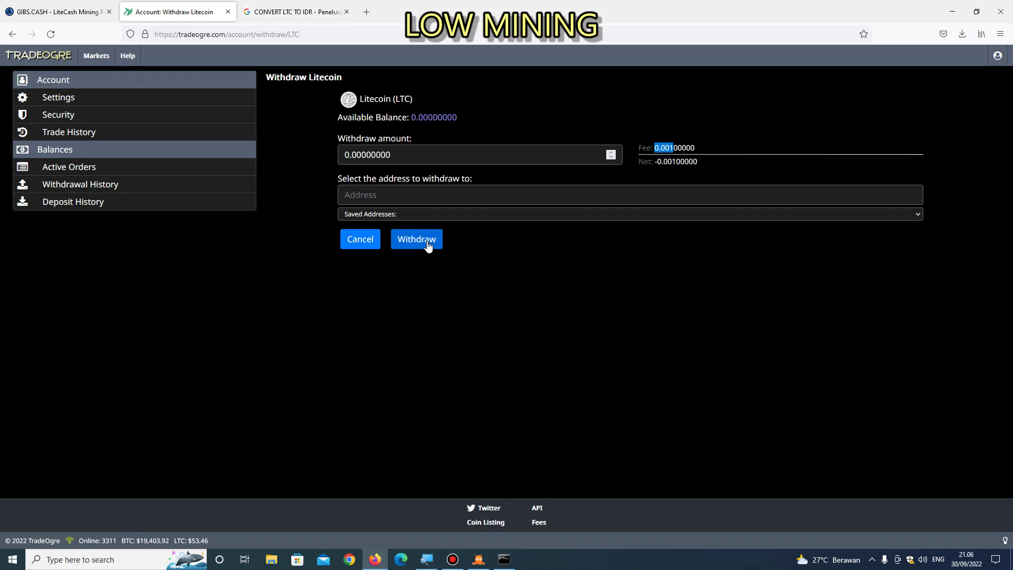
# - Review the withdrawal history, then go back via Balances to the GIBS.CASH worker stats
pyautogui.click(109, 191)
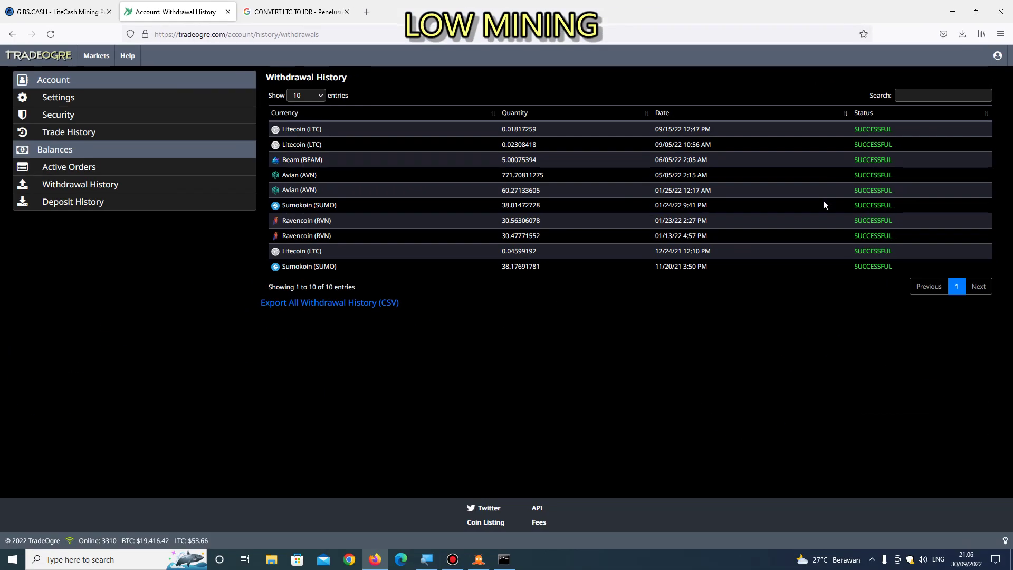
pyautogui.click(137, 152)
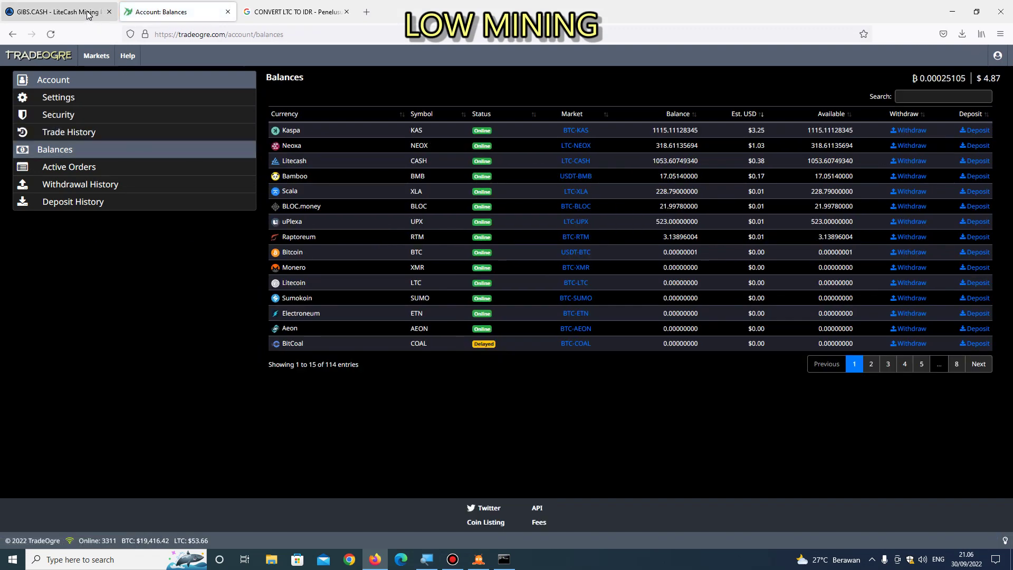
pyautogui.click(88, 14)
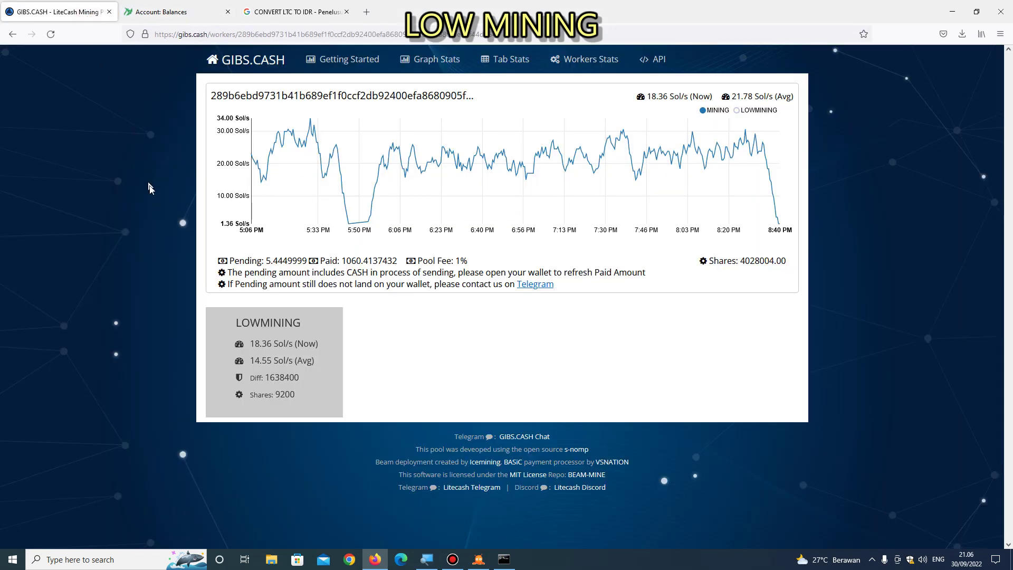
# - Bring the miniZ cmd console back up and move it toward the screen centre
pyautogui.click(952, 11)
pyautogui.click(504, 559)
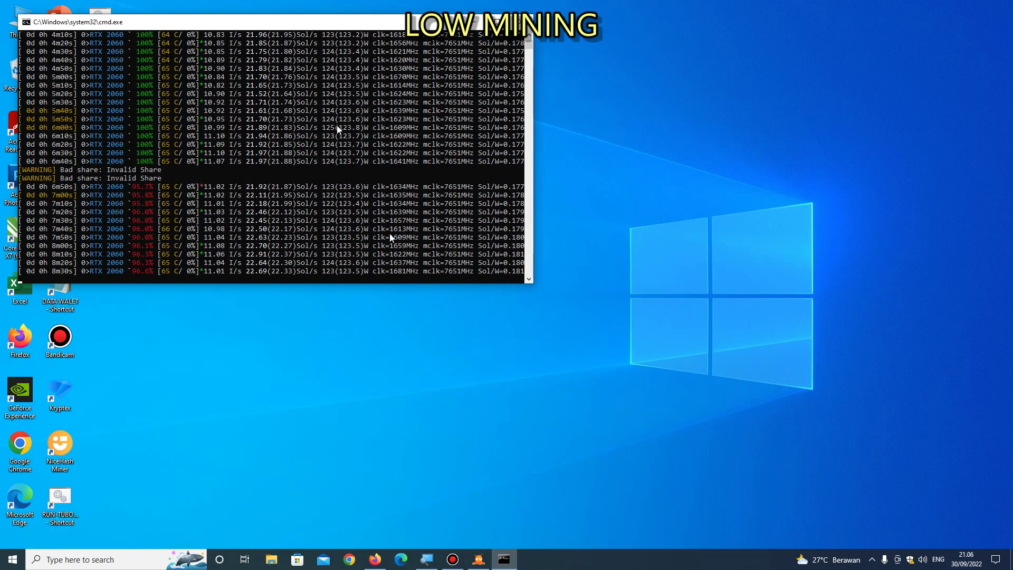
pyautogui.moveTo(295, 21); pyautogui.dragTo(534, 14)
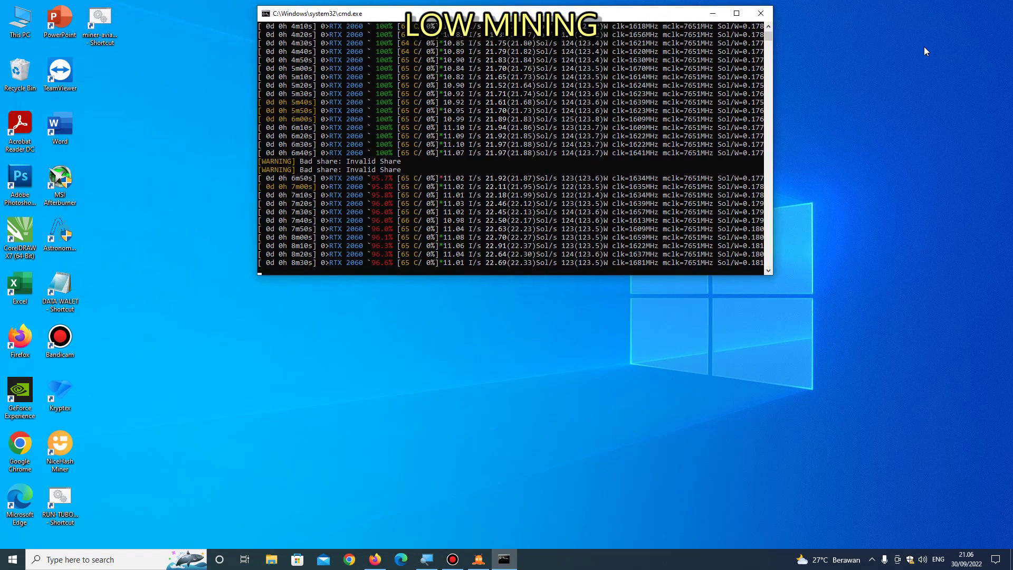